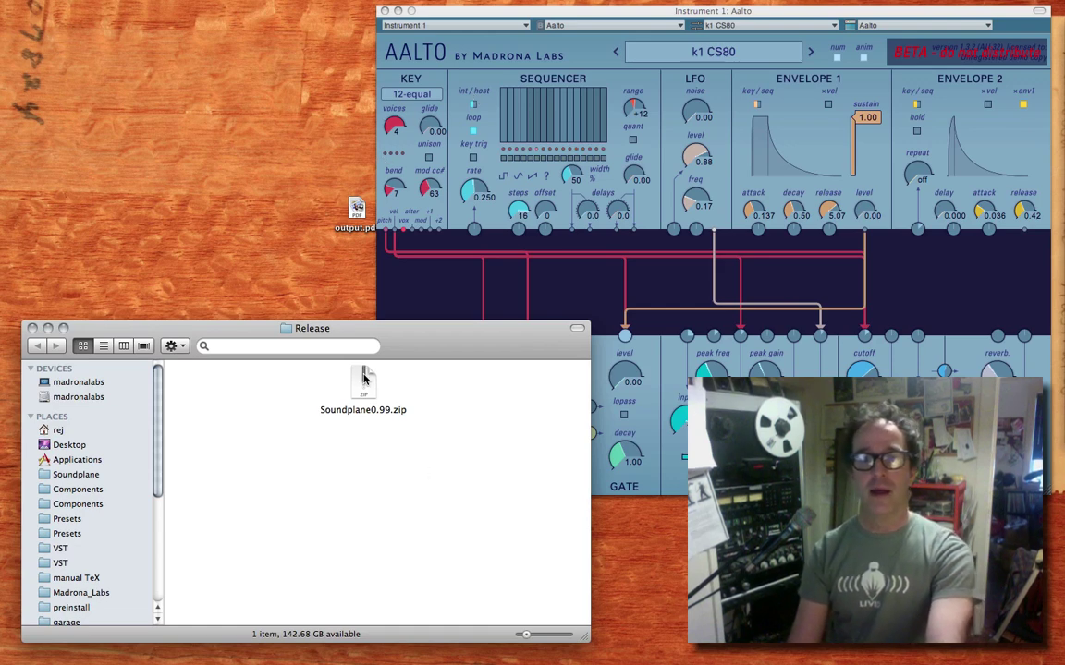
# Unzip Soundplane0.99.zip so the Soundplane application appears in the Release folder
pyautogui.moveTo(364, 377); pyautogui.dragTo(367, 417)
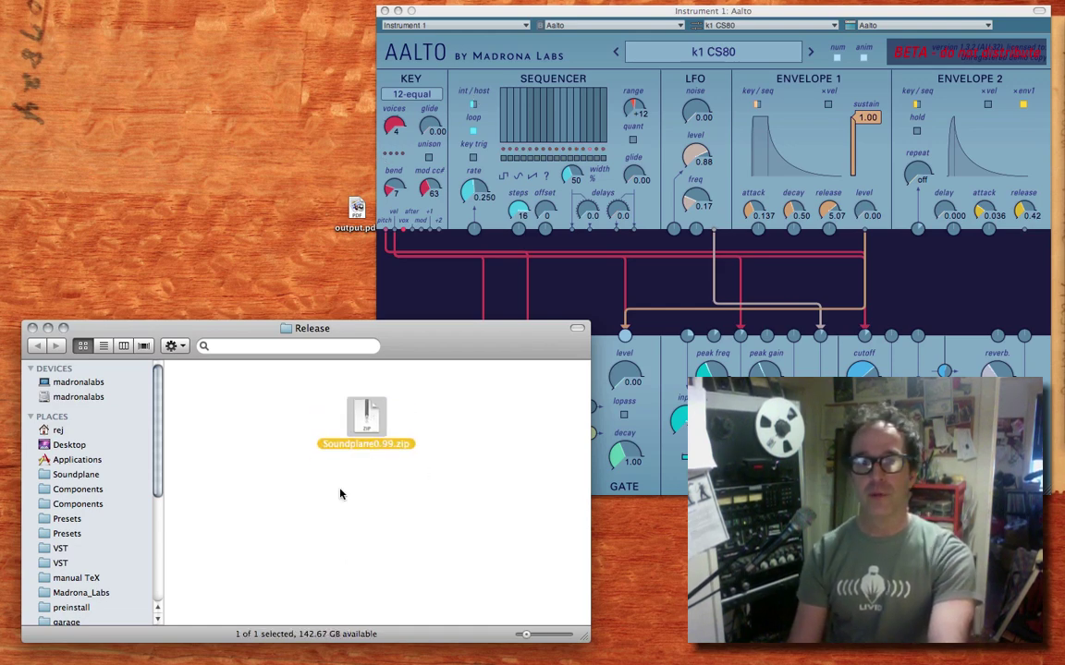
pyautogui.moveTo(296, 373); pyautogui.dragTo(453, 528)
pyautogui.click(454, 528)
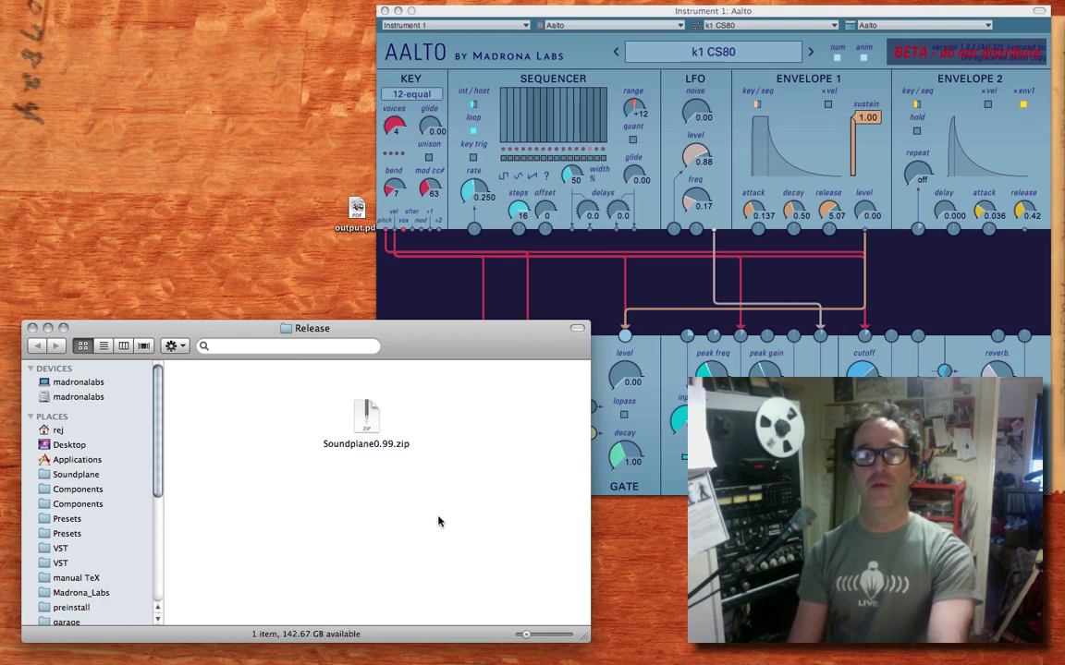
pyautogui.doubleClick(370, 423)
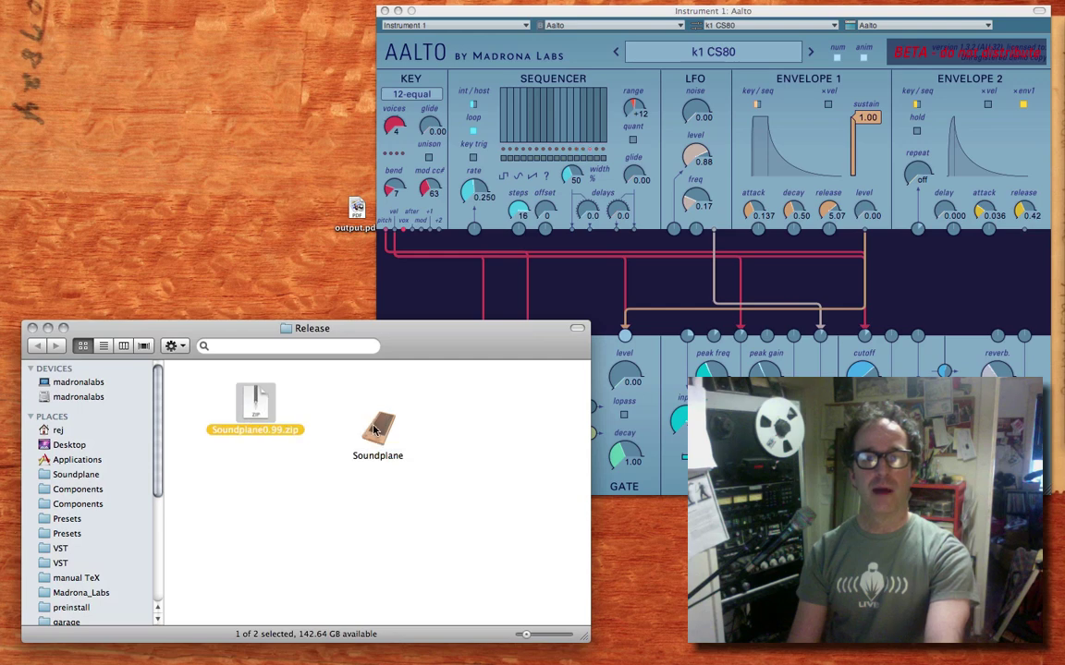
pyautogui.click(379, 431)
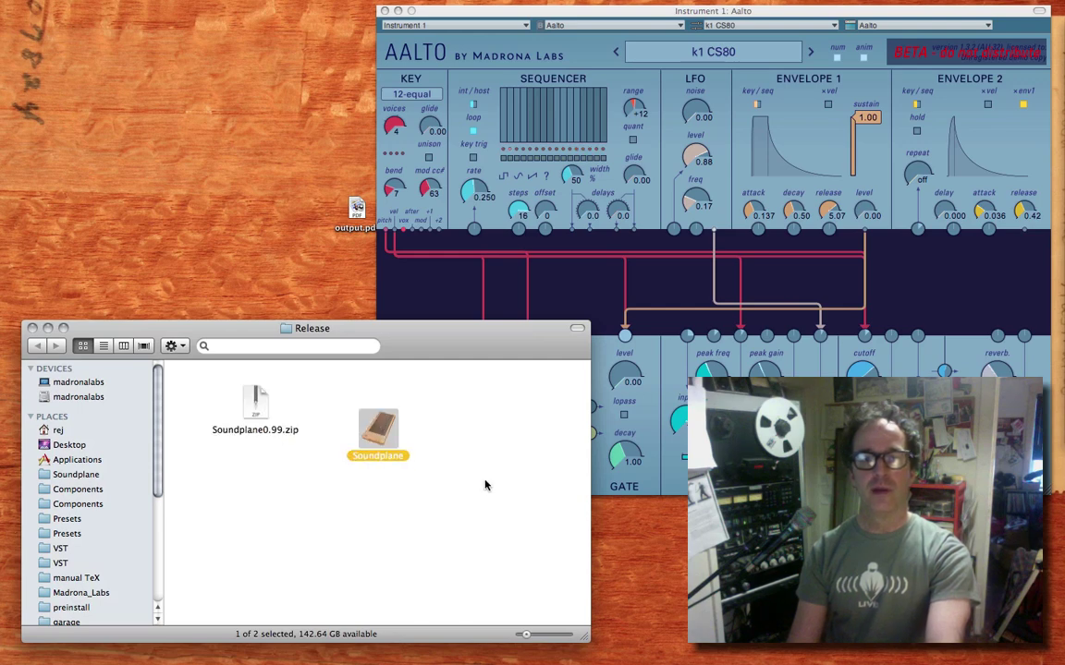
pyautogui.click(304, 347)
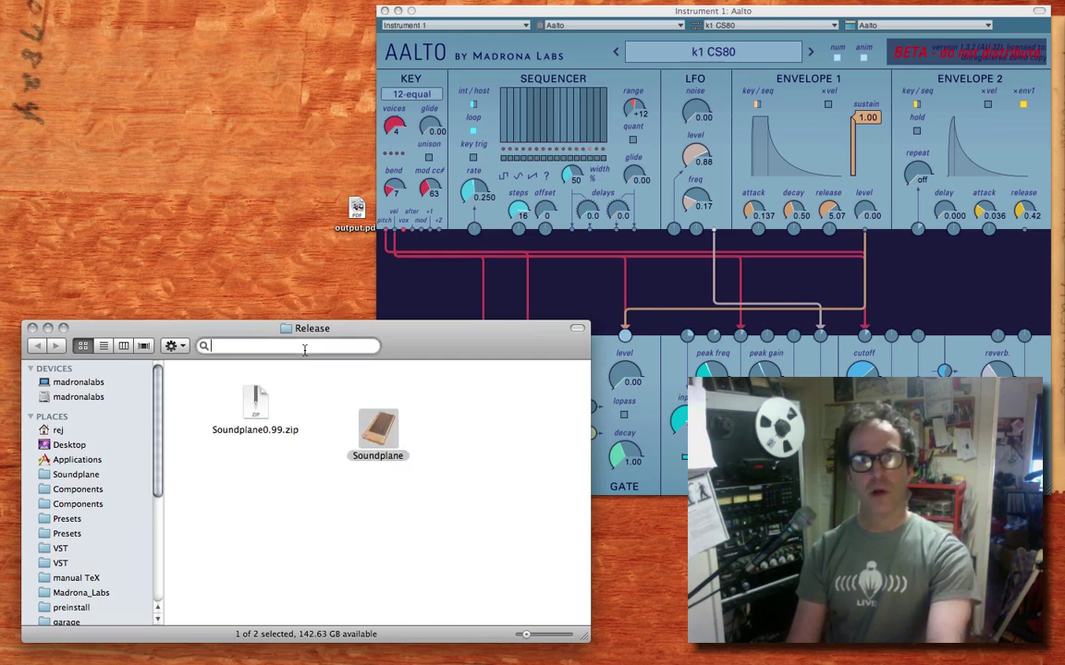
# Search for 'soundplaneappstate' and move both found SoundplaneAppState.txt files to the Trash
pyautogui.write('soundp')
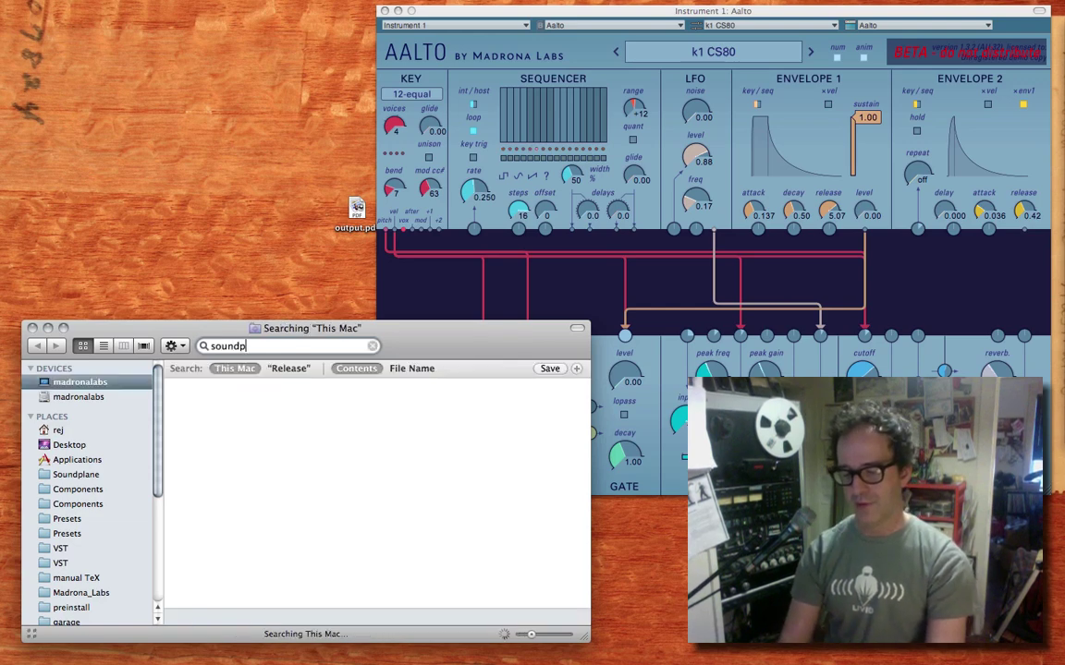
pyautogui.write('laneapp')
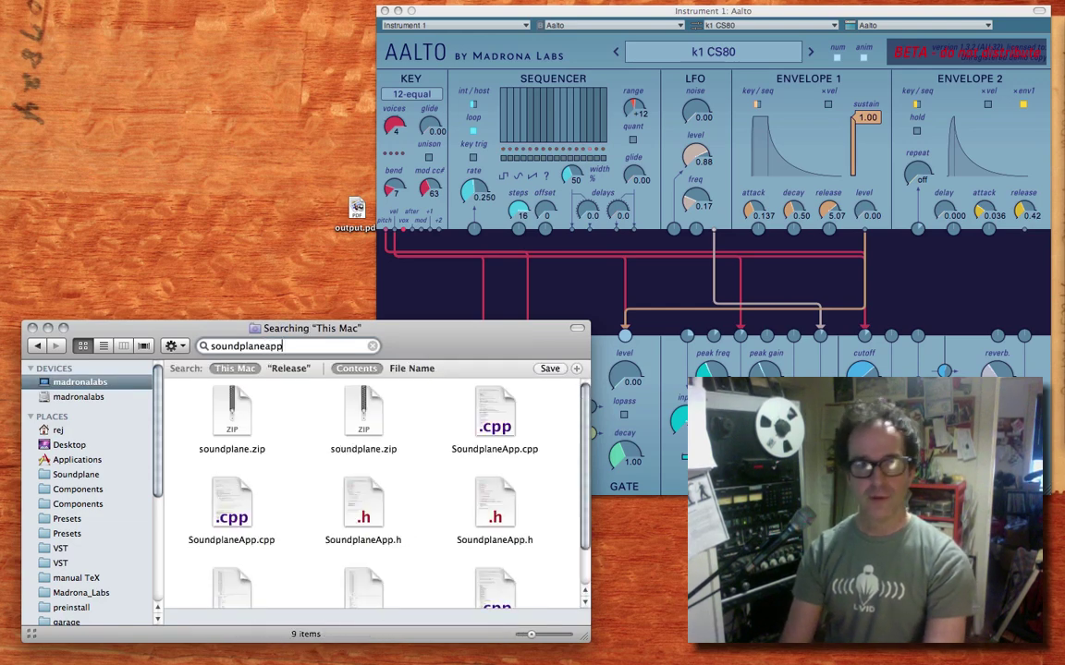
pyautogui.write('state')
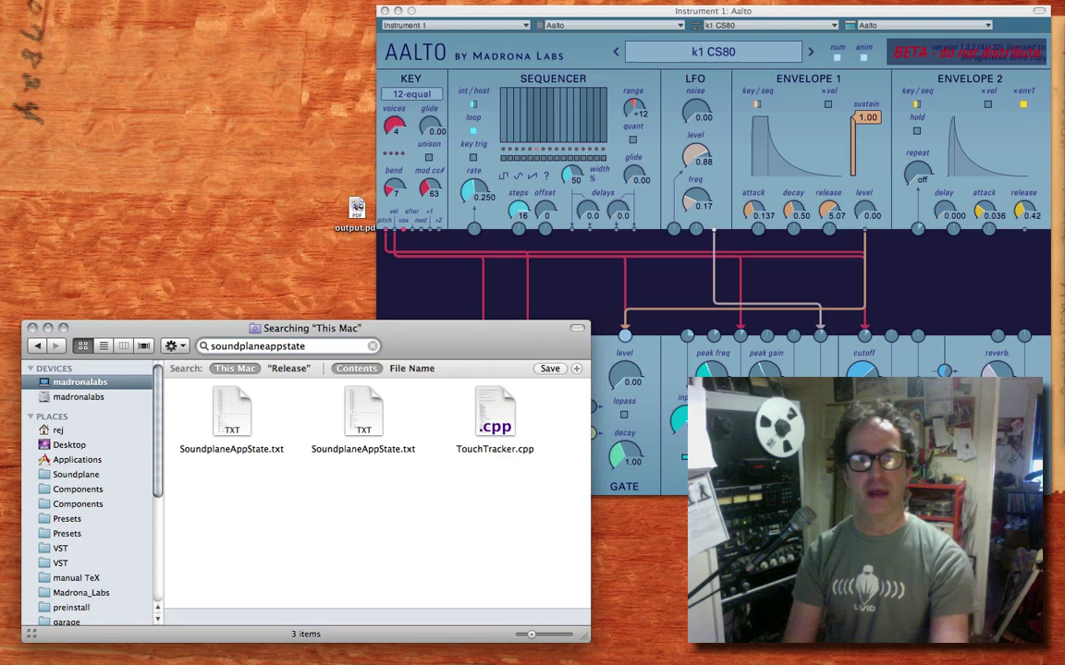
pyautogui.click(360, 405)
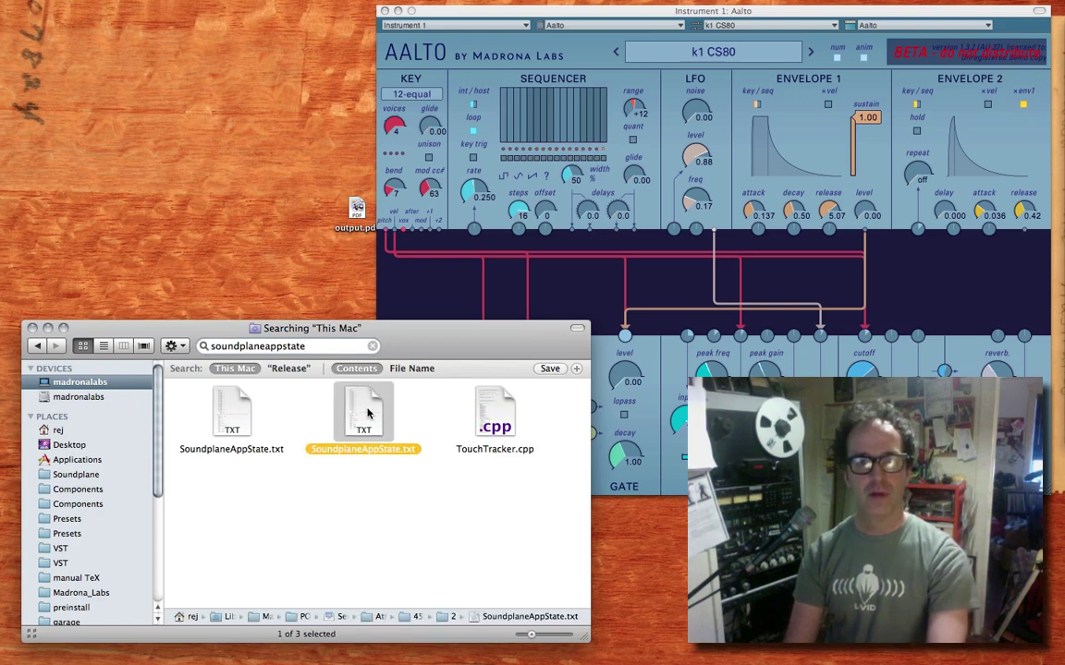
pyautogui.click(396, 490)
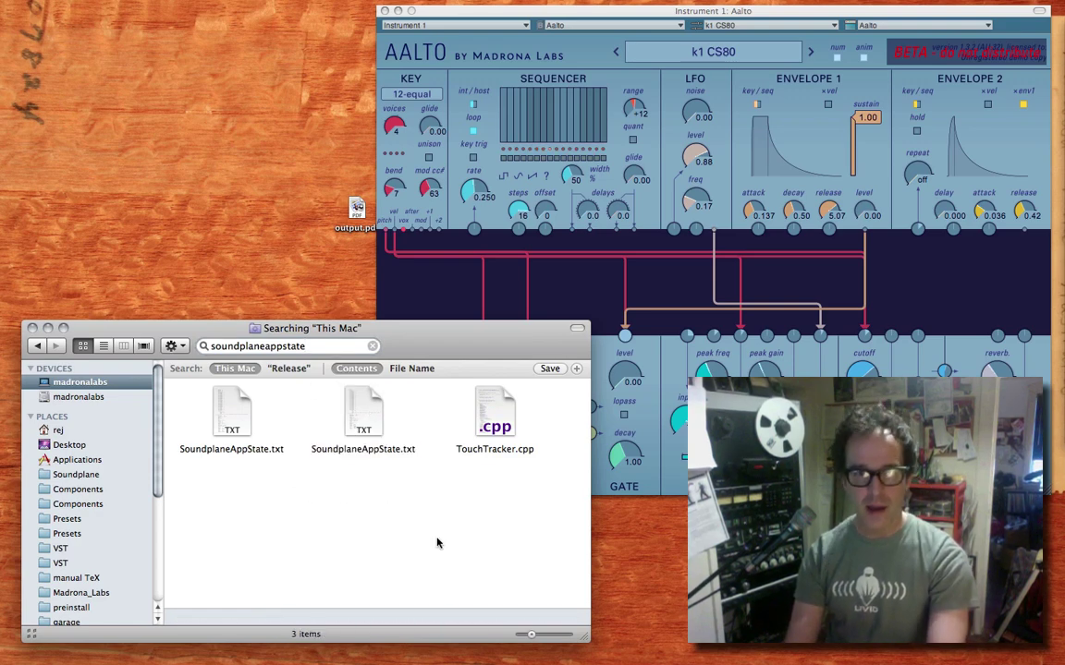
pyautogui.click(360, 424)
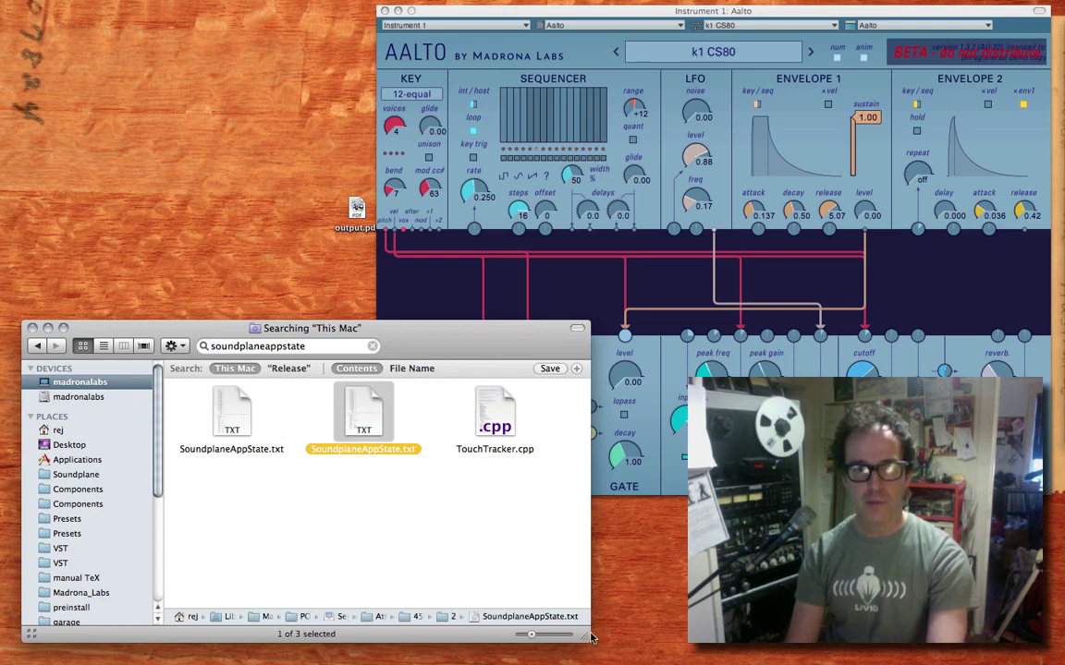
pyautogui.moveTo(584, 635); pyautogui.dragTo(755, 632)
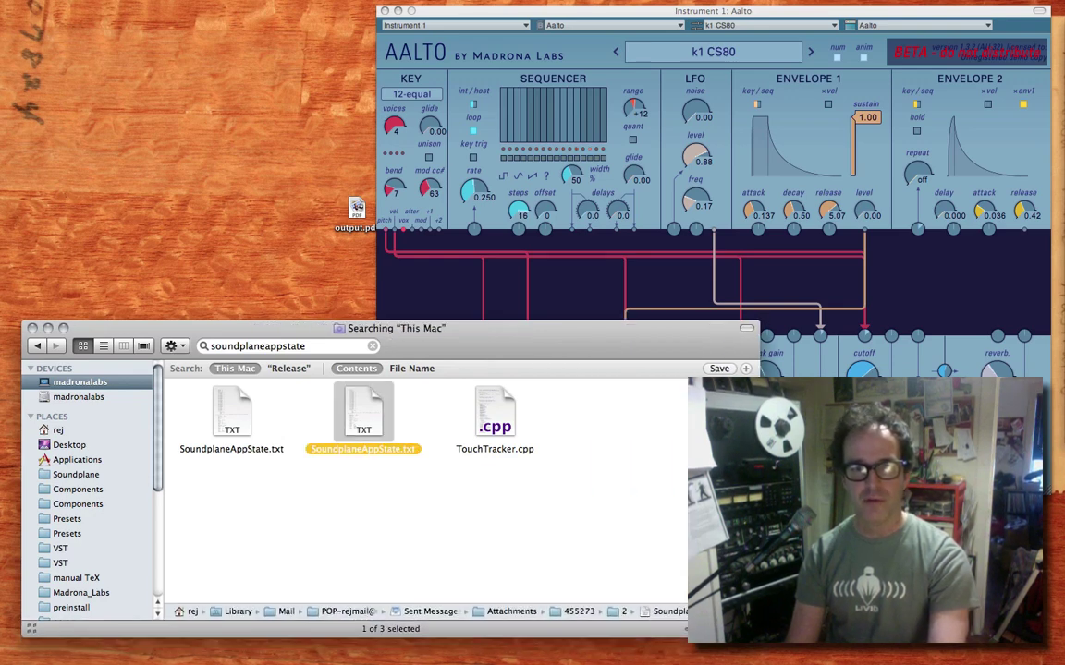
pyautogui.click(405, 420)
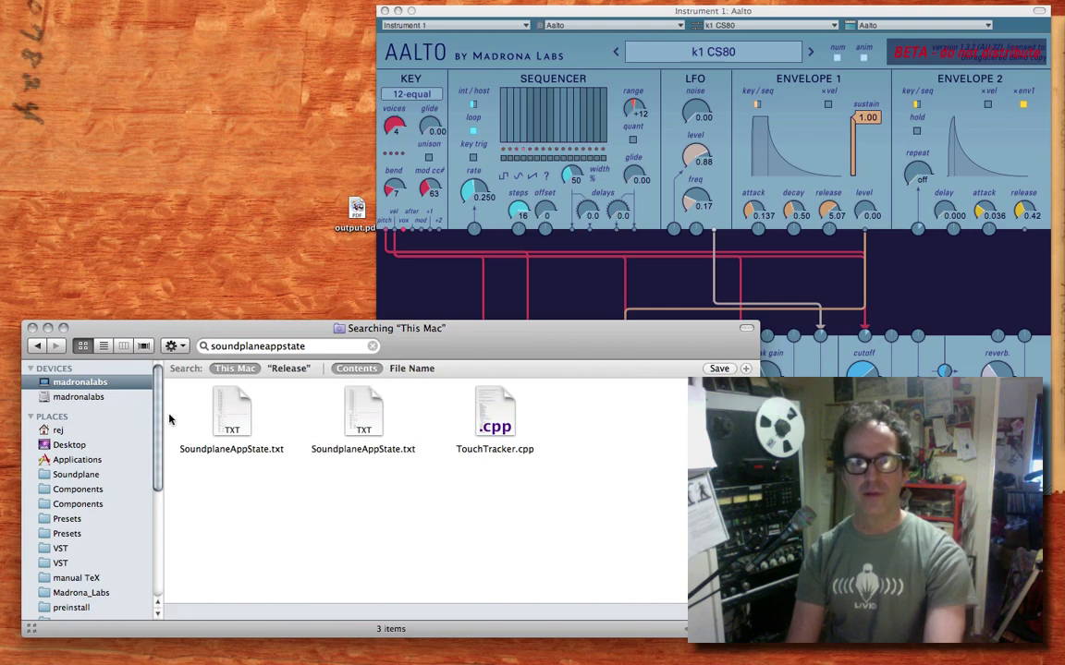
pyautogui.click(231, 421)
pyautogui.click(390, 420)
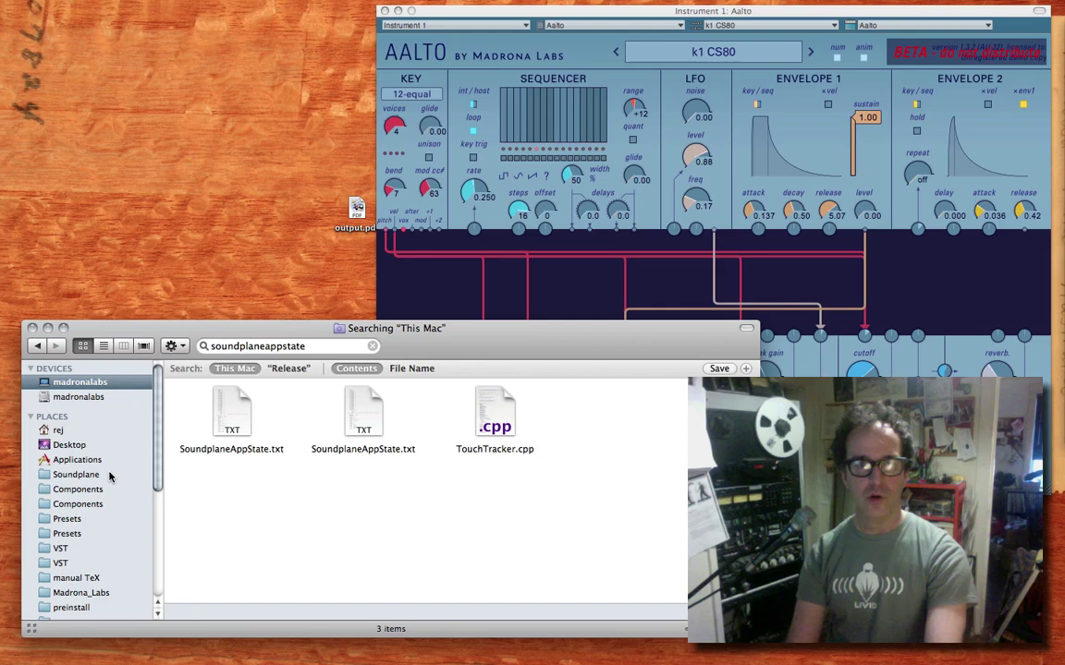
pyautogui.moveTo(401, 422); pyautogui.dragTo(237, 426)
pyautogui.press('super+BackSpace')
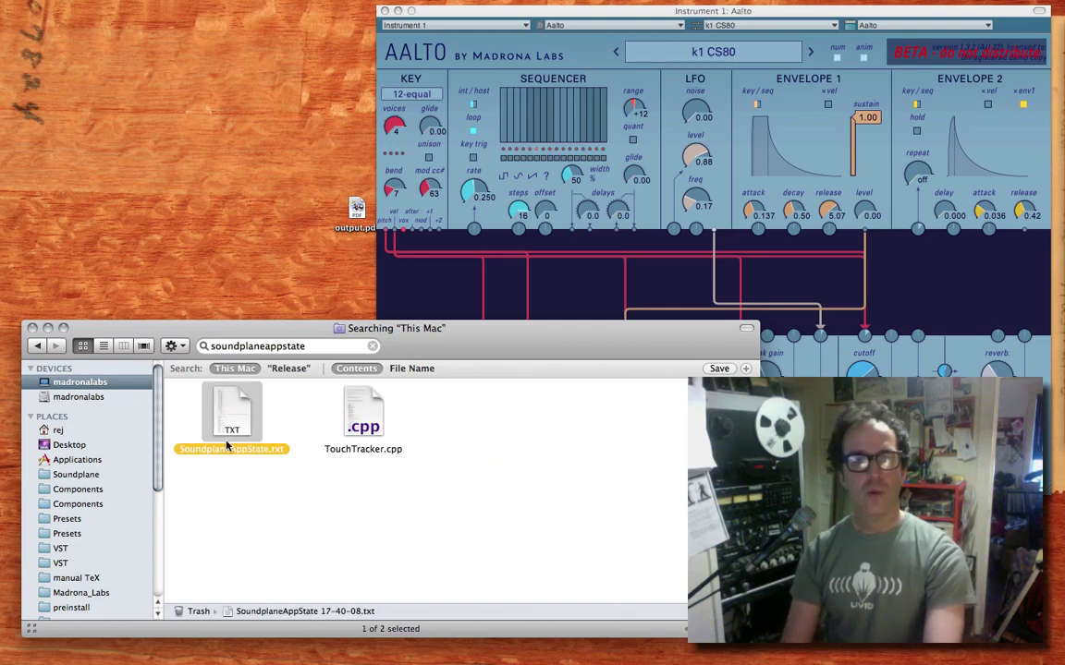
# Trash the SoundplaneAppState.txt left in the Soundplane folder and return to the earlier results
pyautogui.click(101, 475)
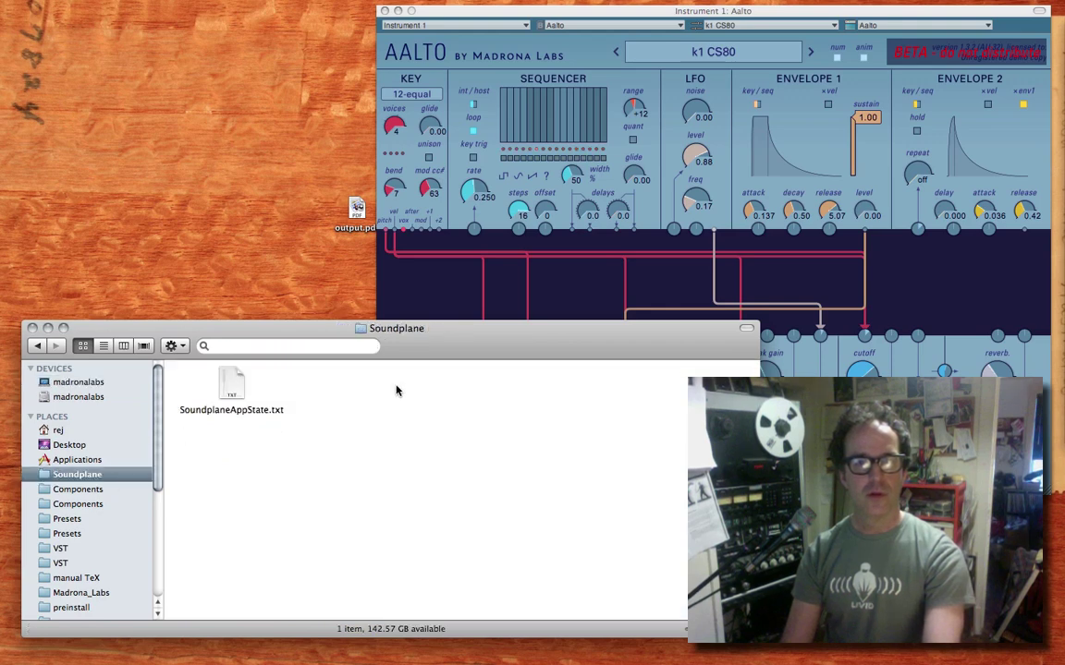
pyautogui.click(233, 386)
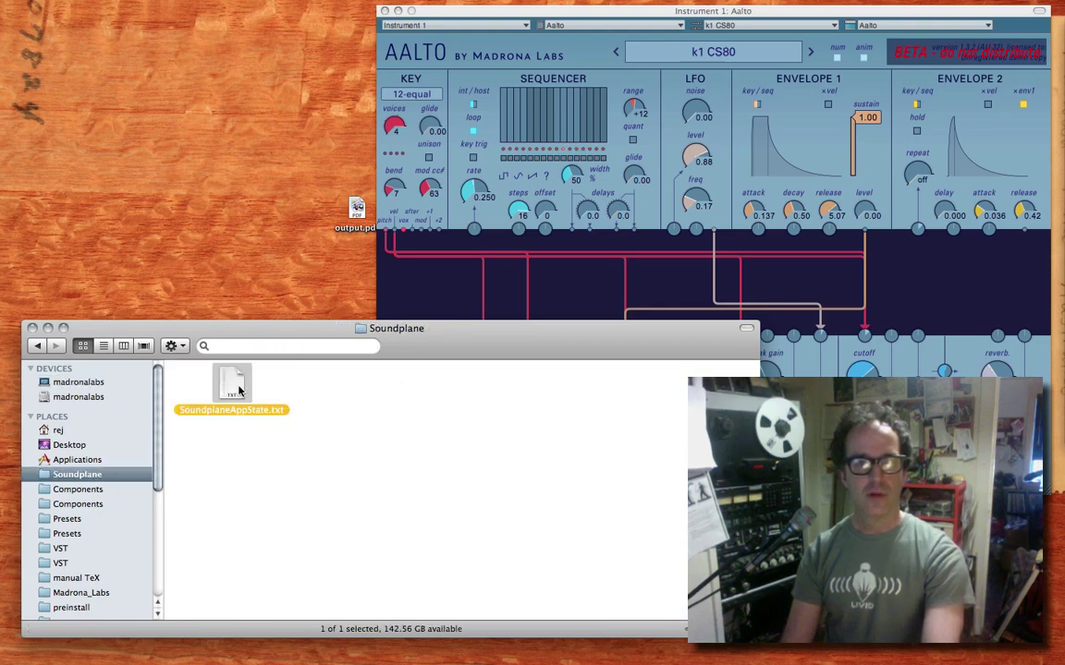
pyautogui.keyDown('super'); pyautogui.click(386, 331); pyautogui.keyUp('super')
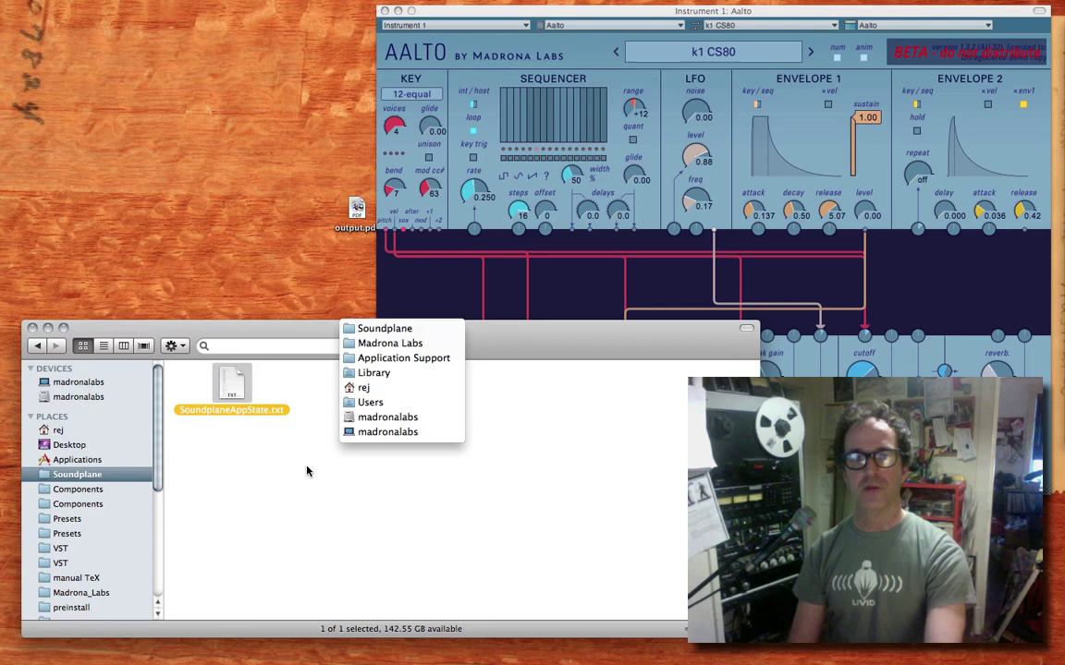
pyautogui.rightClick(276, 418)
pyautogui.click(278, 398)
pyautogui.click(231, 395)
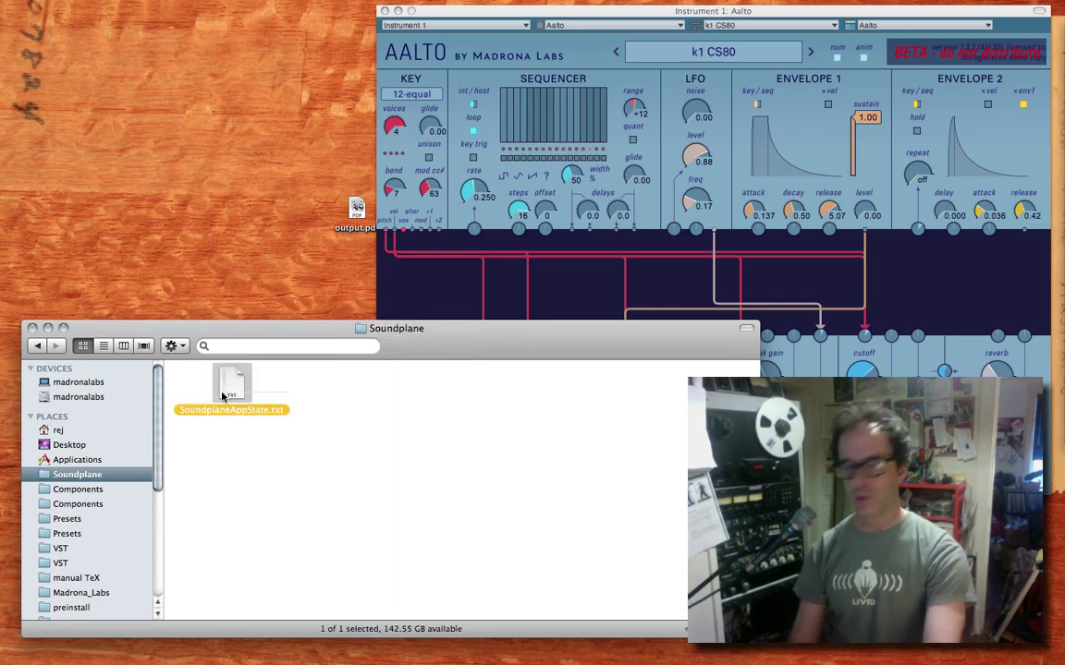
pyautogui.press('super+BackSpace')
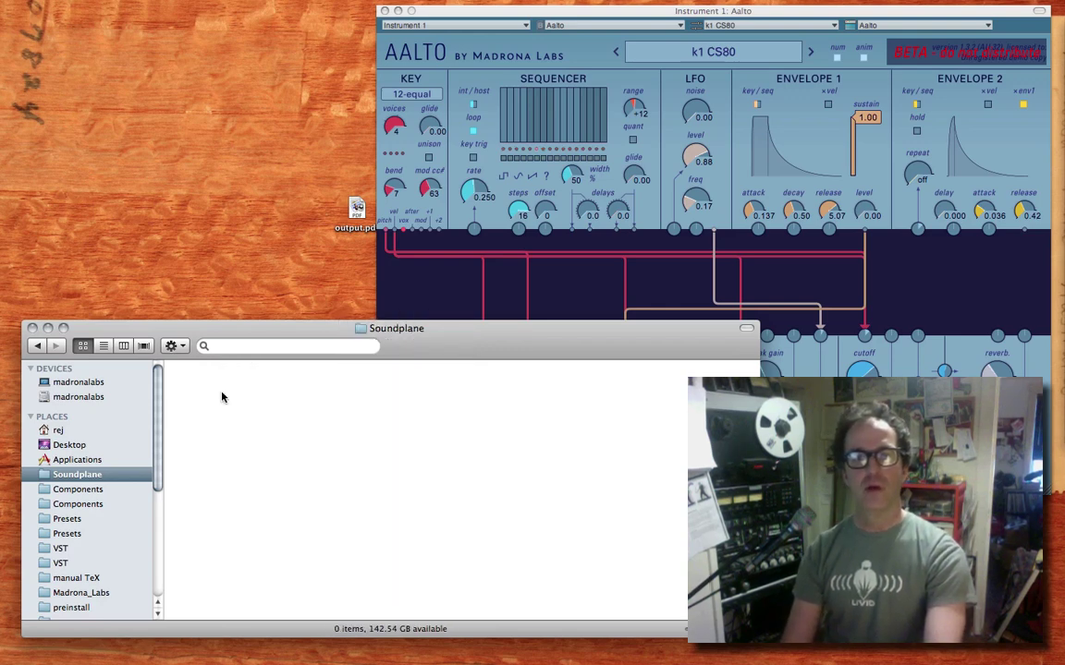
pyautogui.click(35, 347)
# Launch Soundplane from the Release folder, close that window, and place Soundplane at the upper left
pyautogui.click(36, 347)
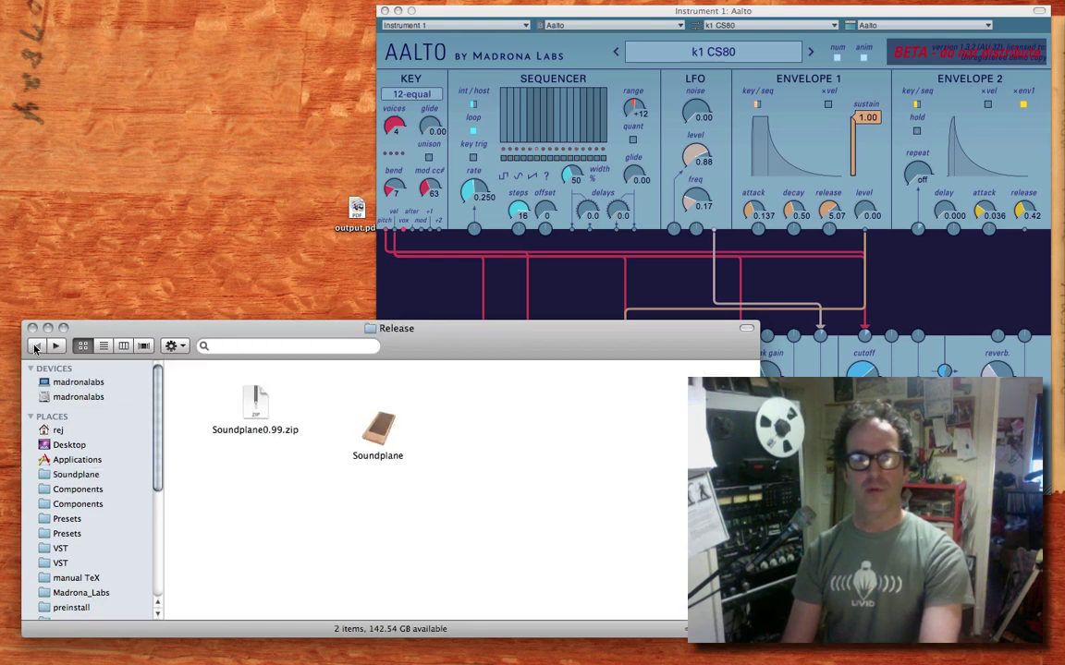
pyautogui.click(379, 431)
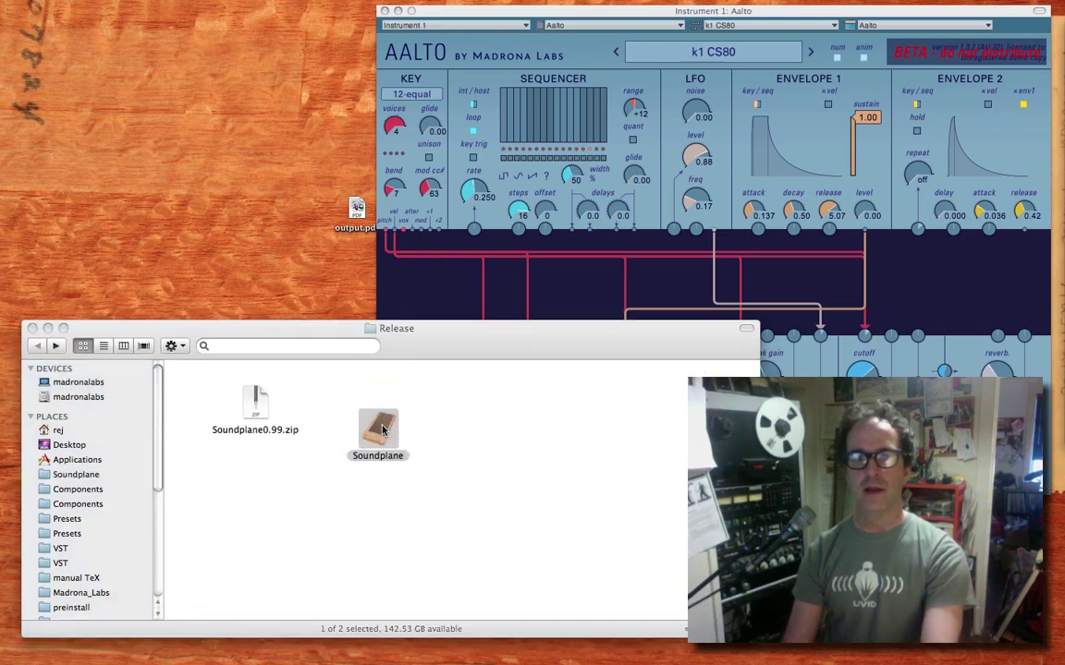
pyautogui.click(33, 328)
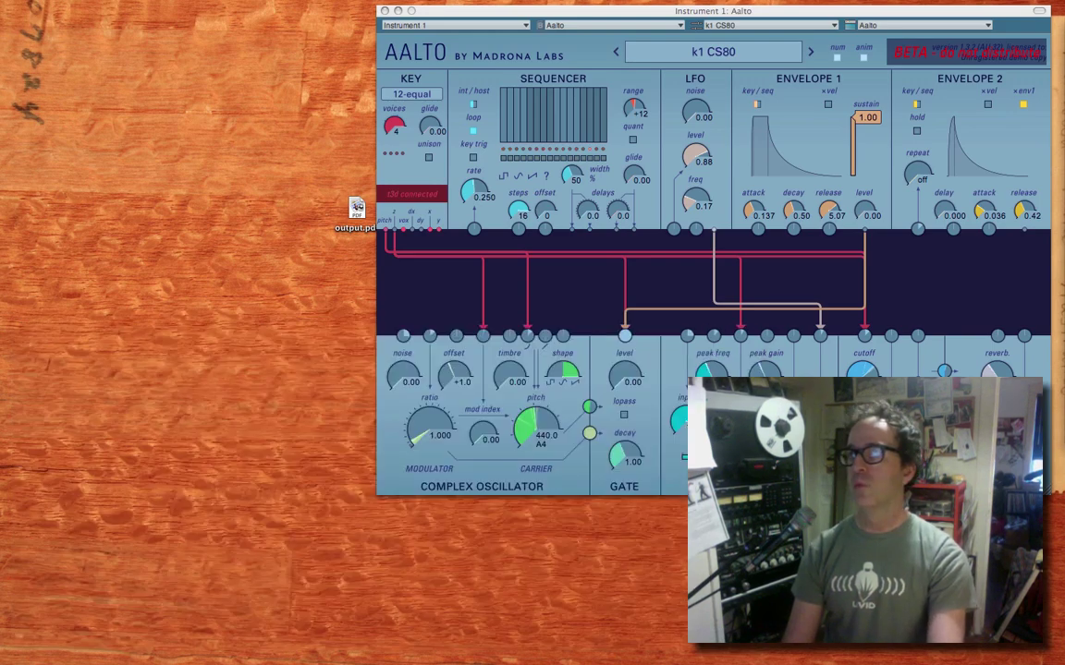
pyautogui.moveTo(459, 375); pyautogui.dragTo(159, 87)
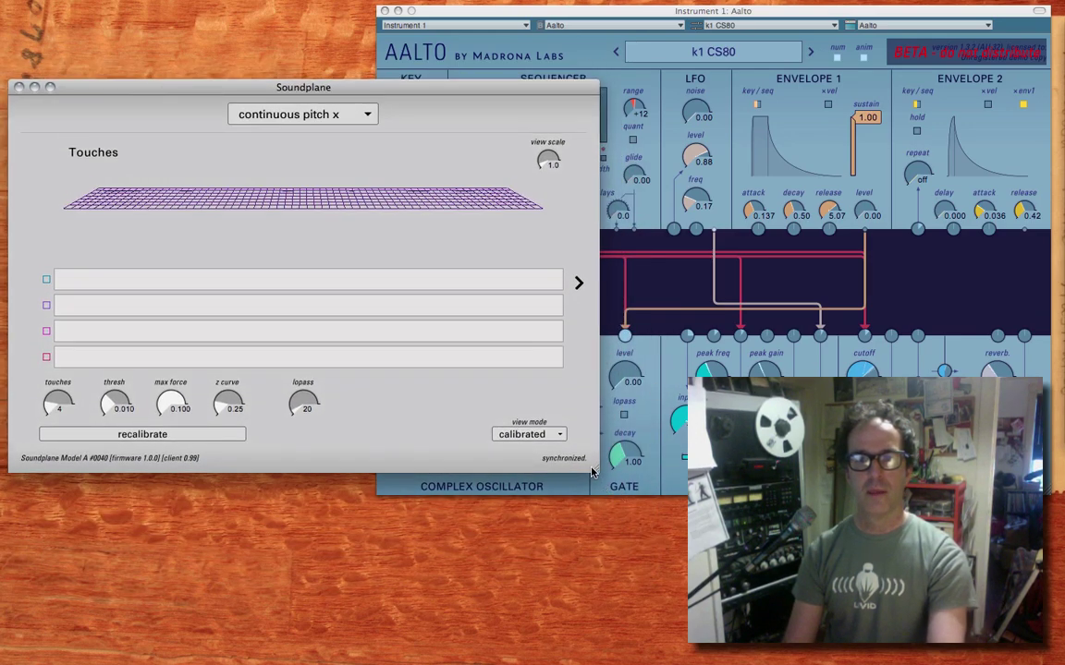
# Enlarge the Soundplane window and page past Zones to the Expert page
pyautogui.moveTo(594, 471); pyautogui.dragTo(684, 534)
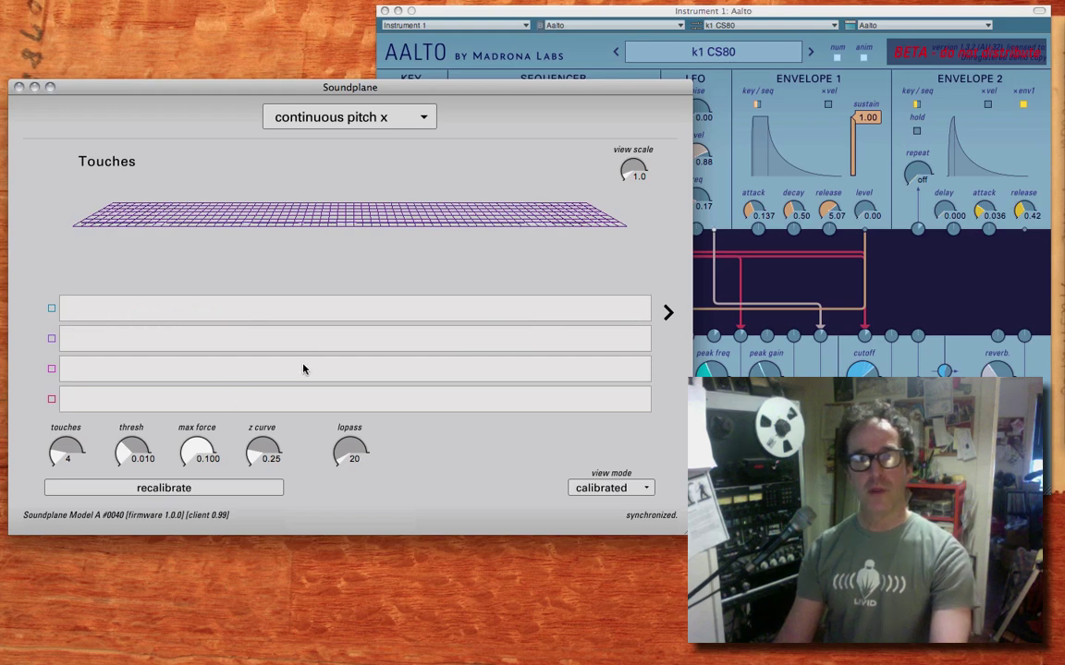
pyautogui.click(513, 12)
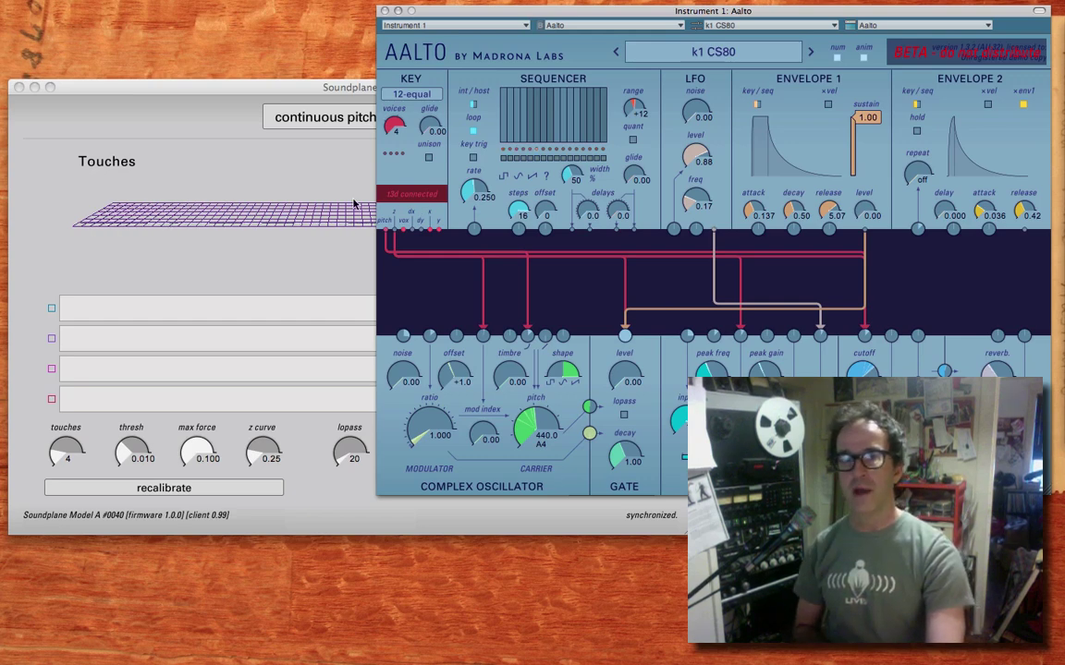
pyautogui.click(245, 268)
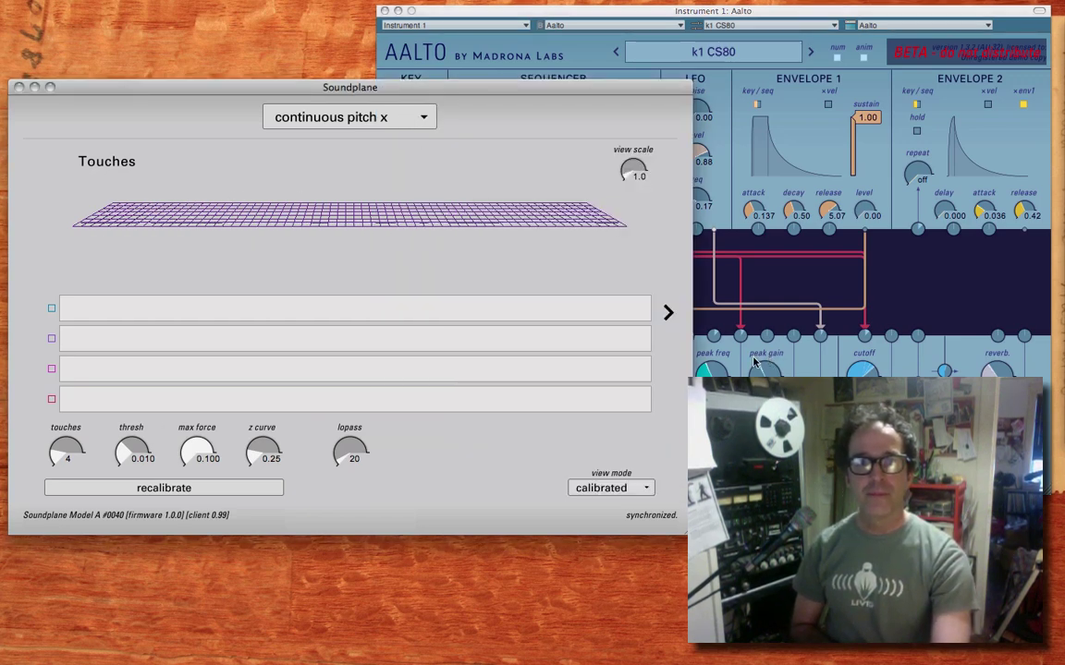
pyautogui.click(668, 315)
pyautogui.click(668, 317)
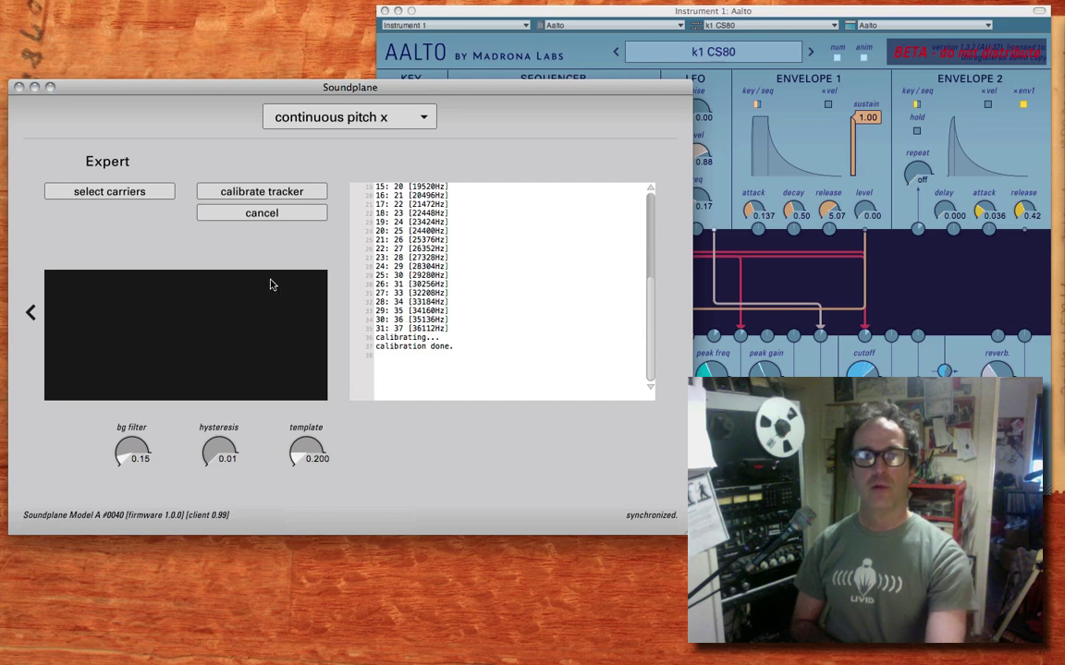
# Choose a new carrier set, with carriers listed up to 43920Hz and calibration done
pyautogui.click(108, 191)
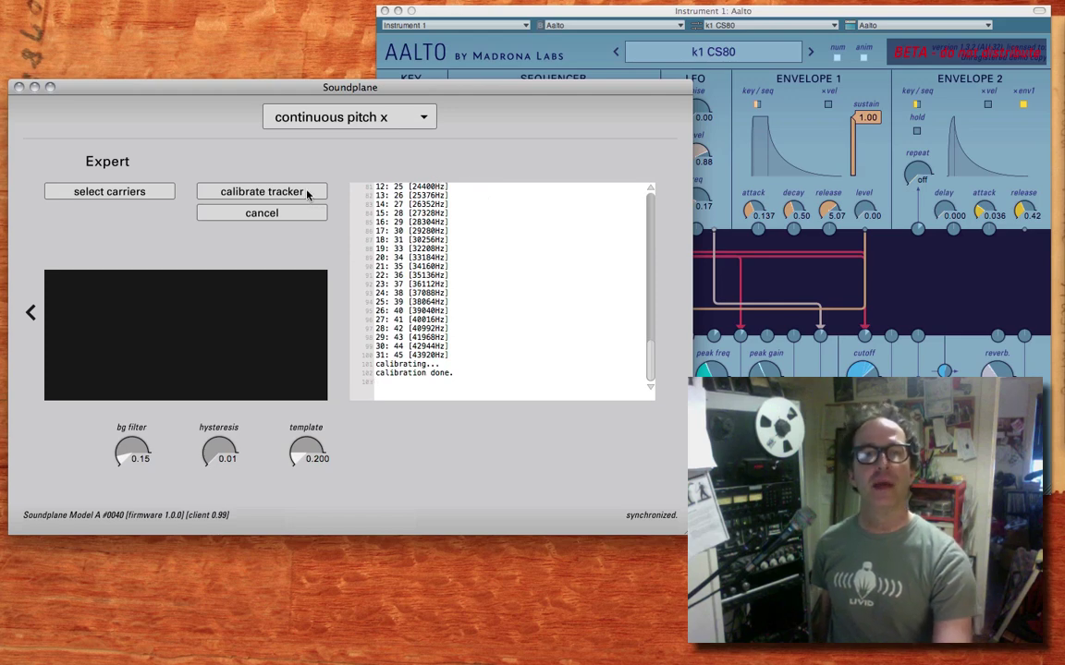
pyautogui.click(29, 313)
pyautogui.click(28, 313)
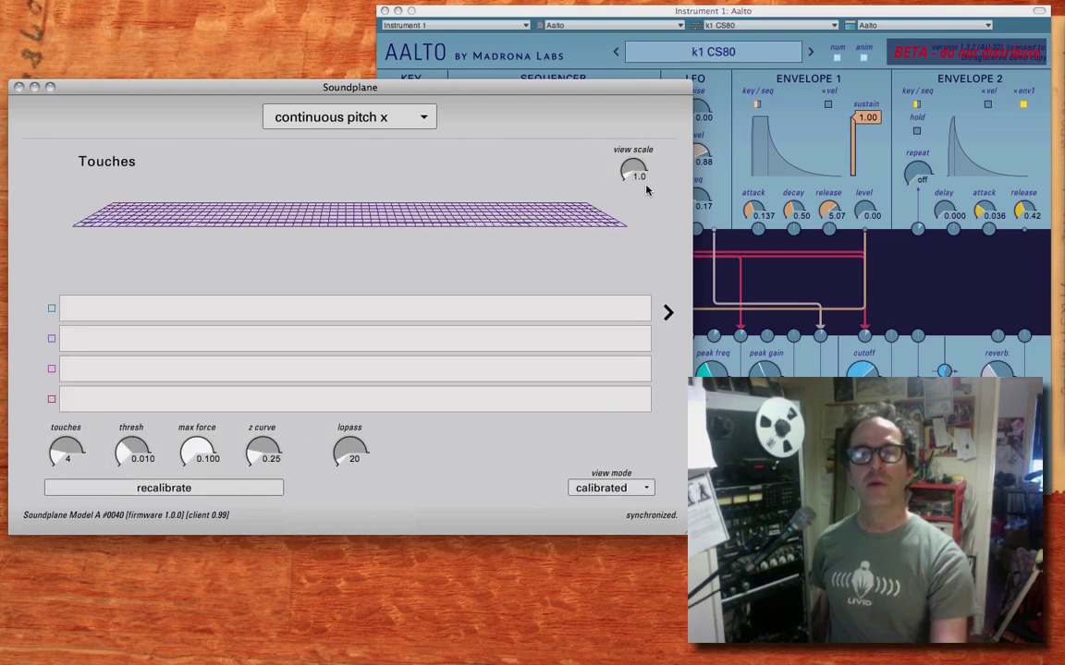
pyautogui.moveTo(633, 169); pyautogui.dragTo(633, 139)
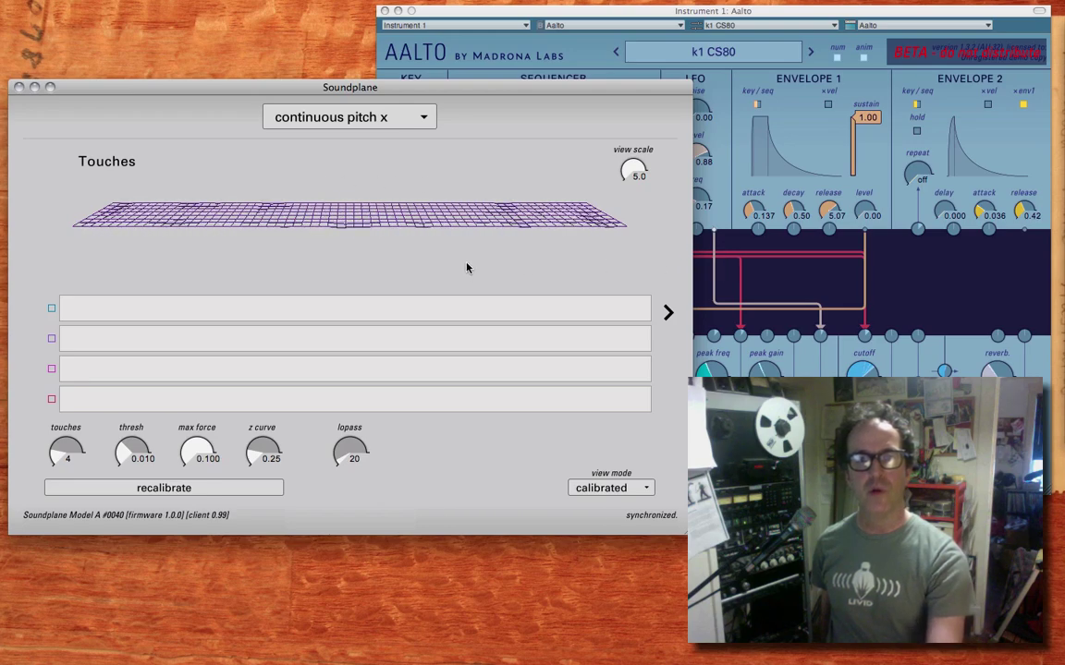
pyautogui.moveTo(634, 181); pyautogui.dragTo(625, 231)
pyautogui.click(667, 313)
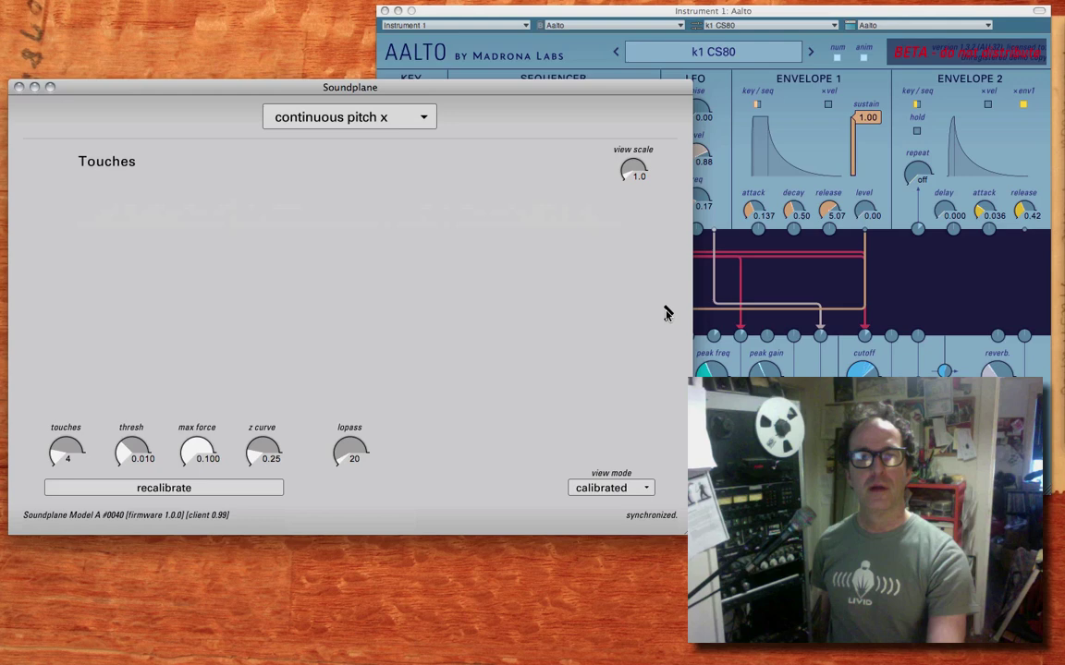
pyautogui.click(667, 314)
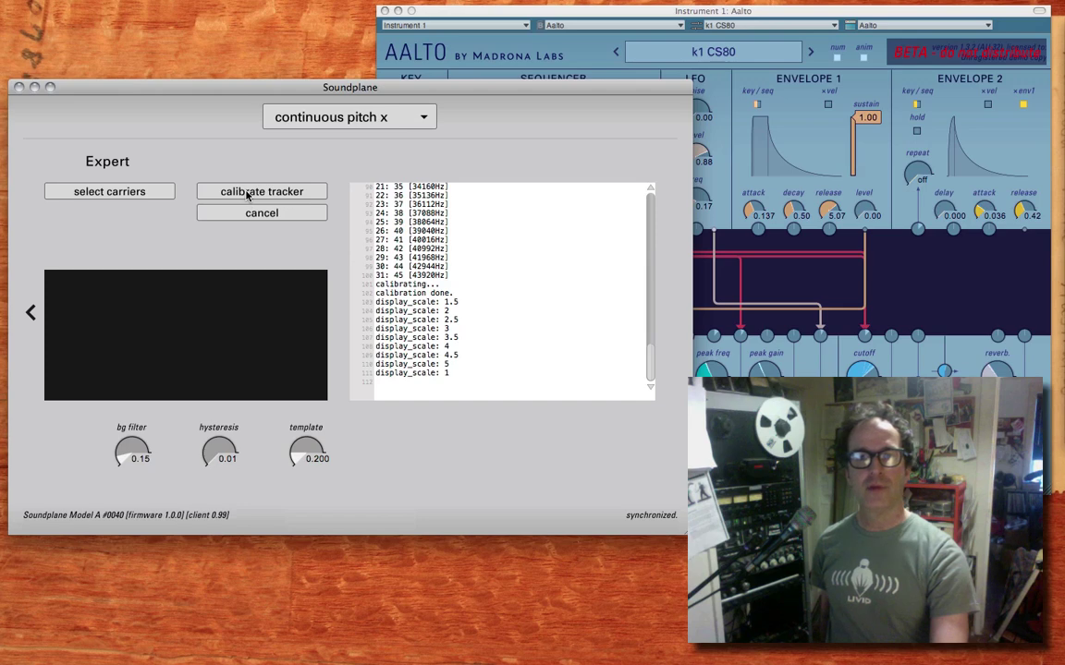
# Run tracker calibration across every key until it completes, leaving template at 0.110
pyautogui.click(248, 193)
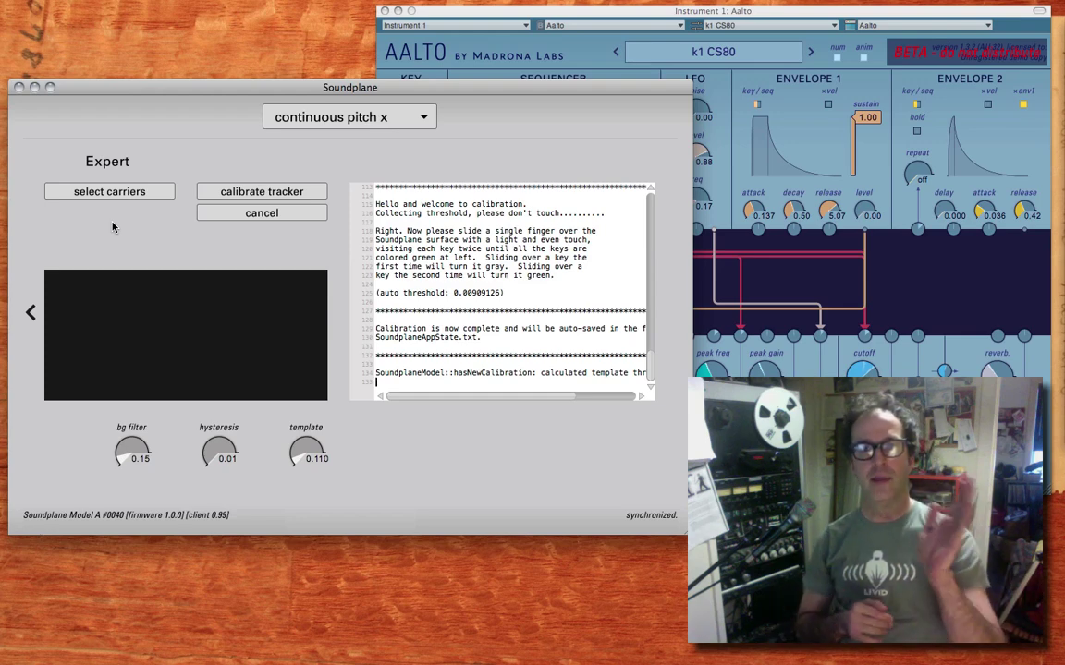
pyautogui.click(29, 311)
# On the Touches page, set tracked touches to 1 and lopass to about 87
pyautogui.click(30, 312)
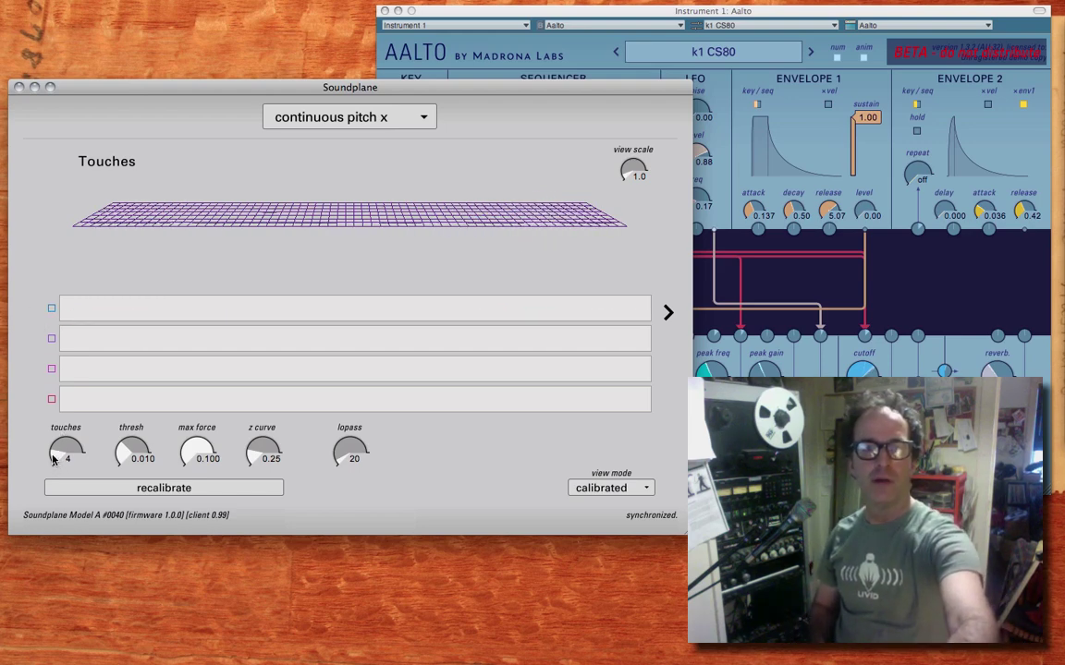
pyautogui.moveTo(53, 460); pyautogui.dragTo(53, 467)
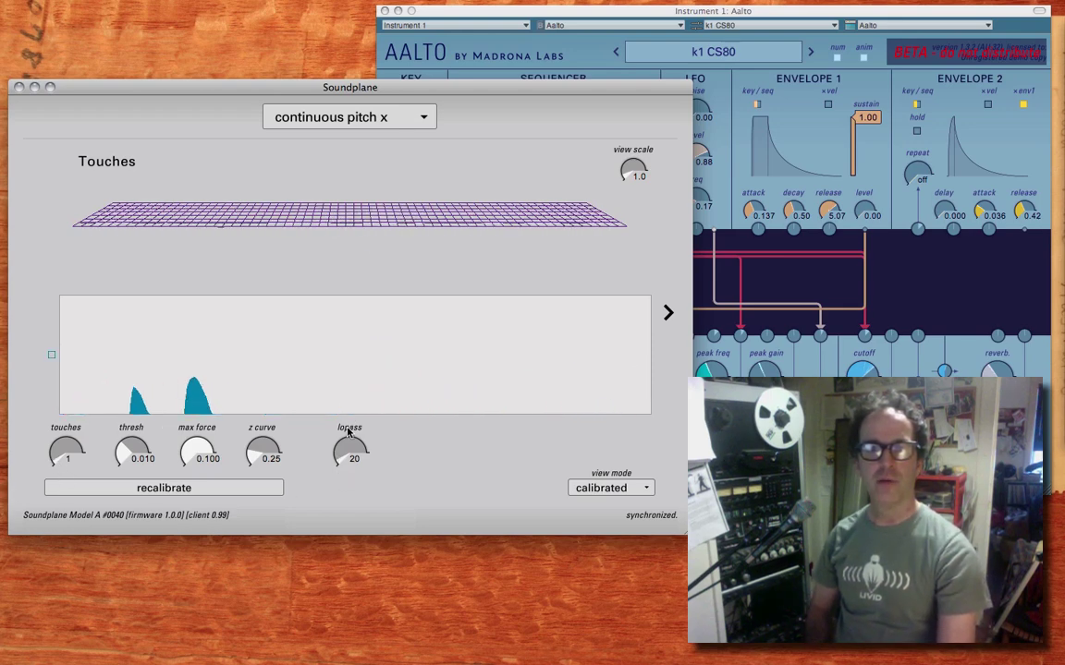
pyautogui.moveTo(339, 471); pyautogui.dragTo(351, 445)
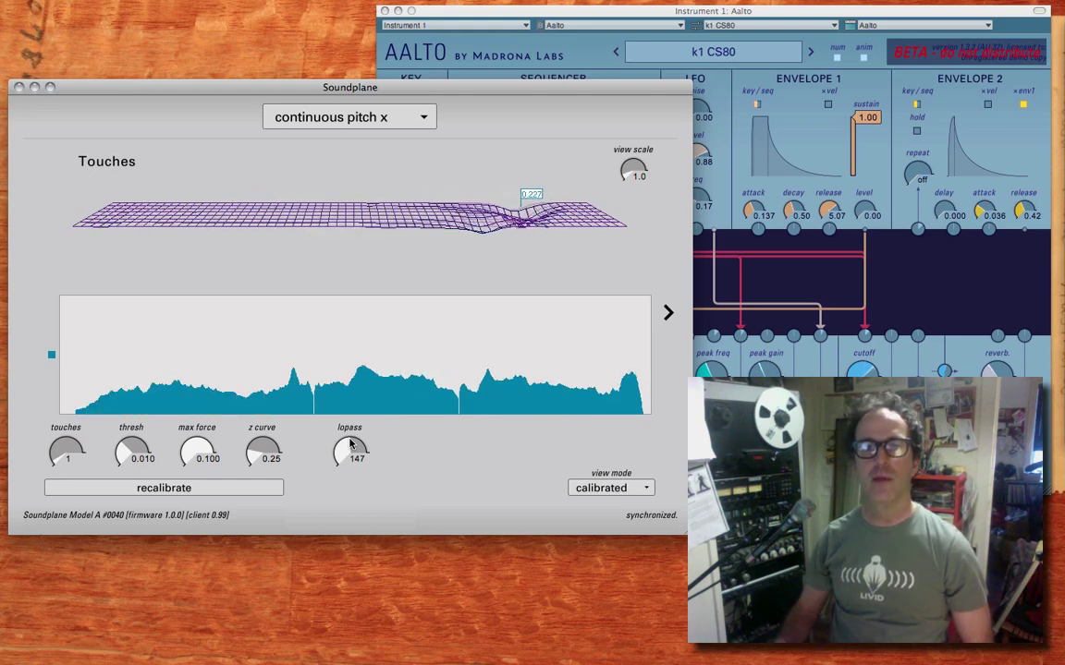
pyautogui.moveTo(350, 444); pyautogui.dragTo(300, 452)
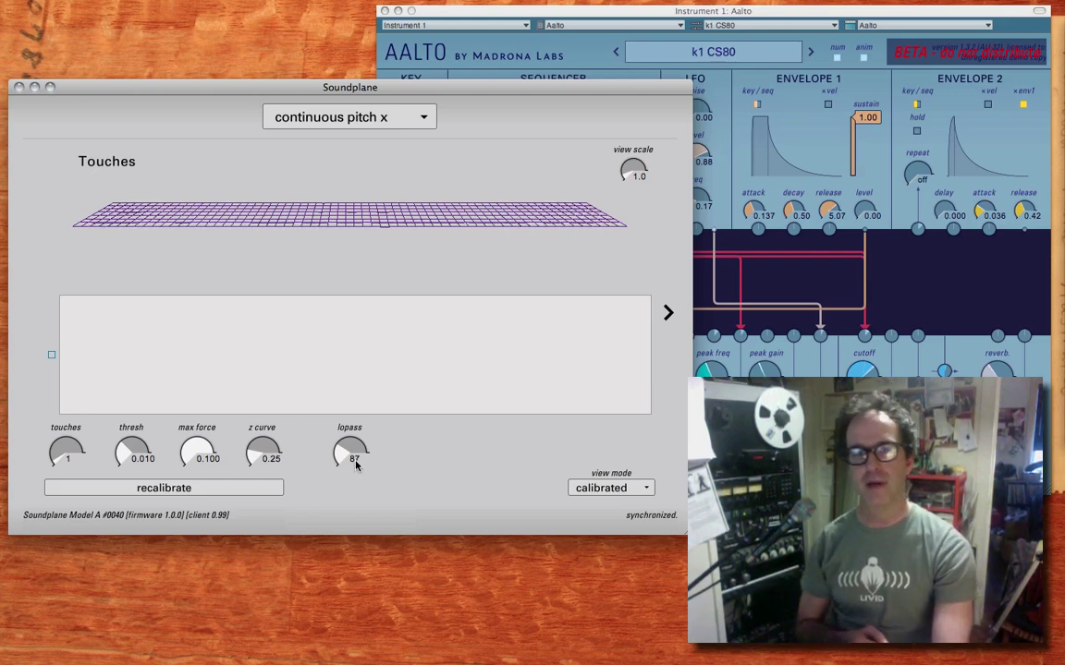
# Set tracked touches to 4 and return the lopass filter to 100
pyautogui.moveTo(351, 458); pyautogui.dragTo(351, 480)
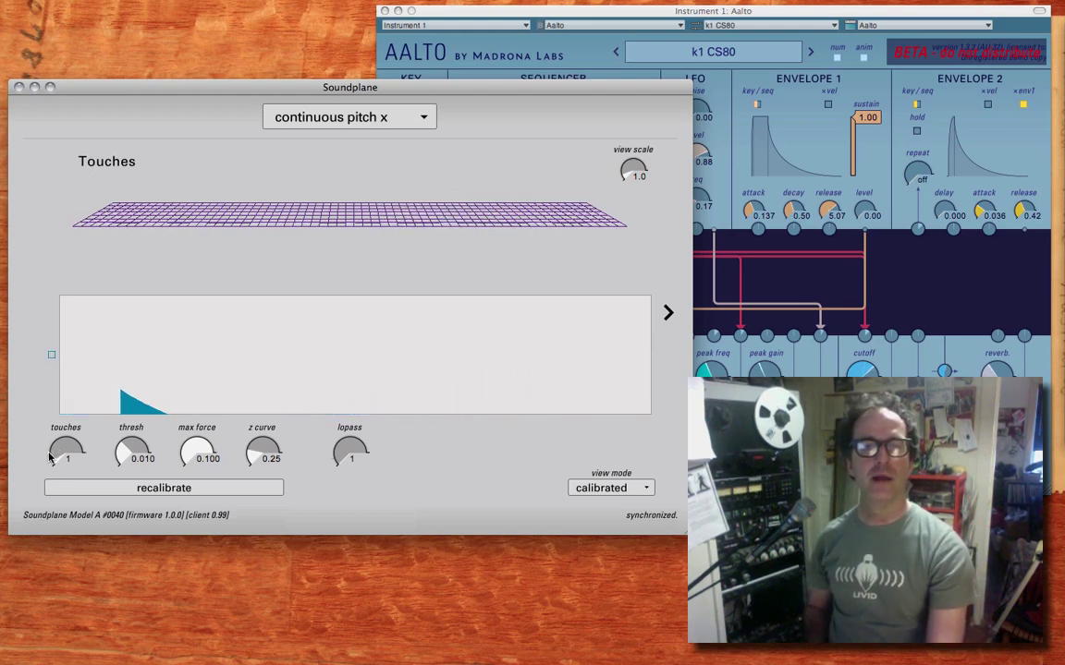
pyautogui.scroll(3, 51, 456)
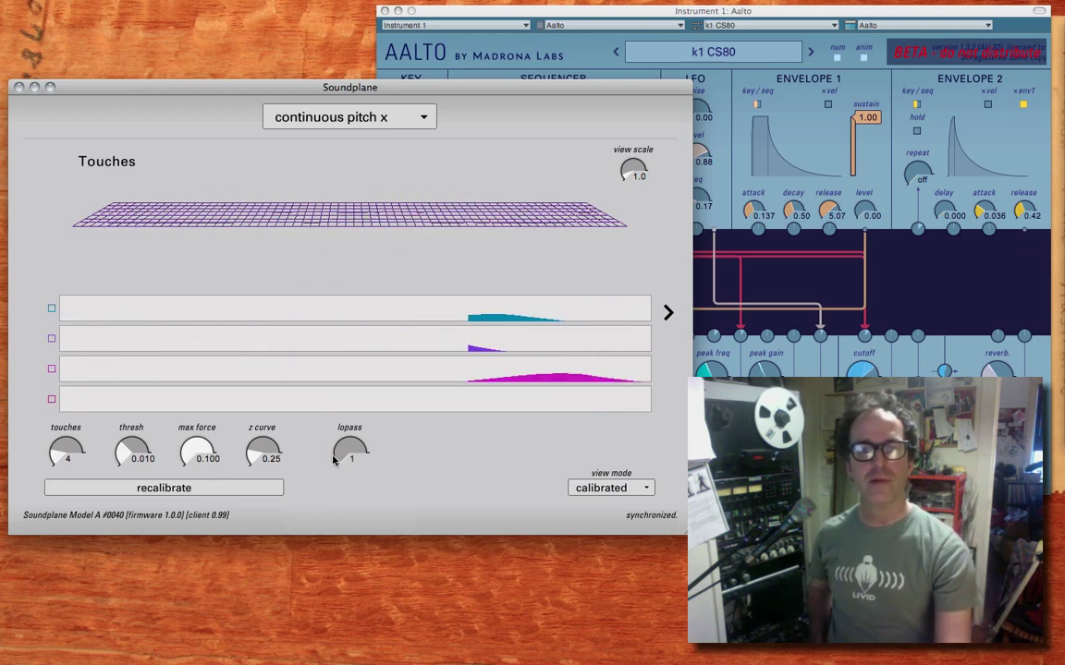
pyautogui.moveTo(333, 460); pyautogui.dragTo(341, 461)
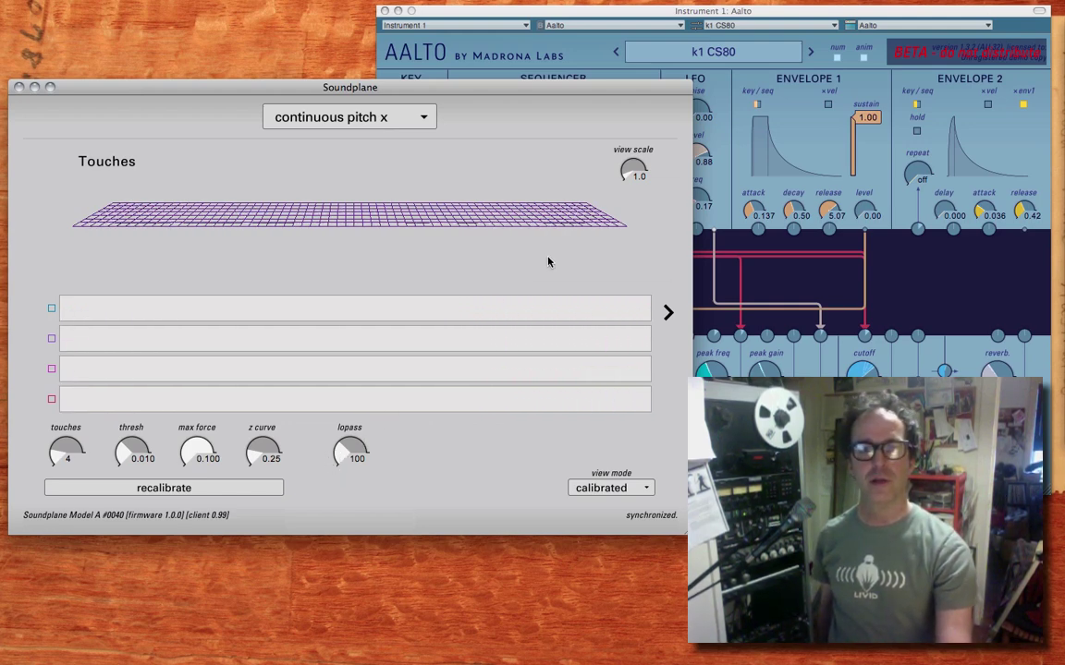
pyautogui.click(620, 488)
# Switch the touch view mode to xy to show touches on a flat grid
pyautogui.click(599, 550)
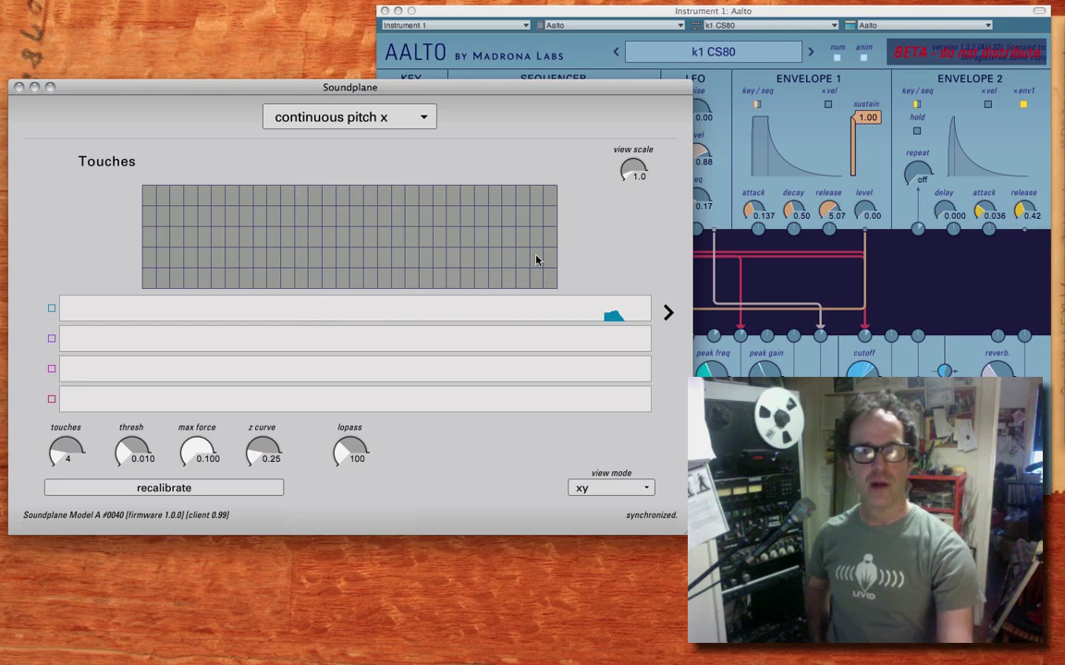
# On the Zones page, enable OSC output to localhost:3123 and disable MIDI output
pyautogui.click(666, 314)
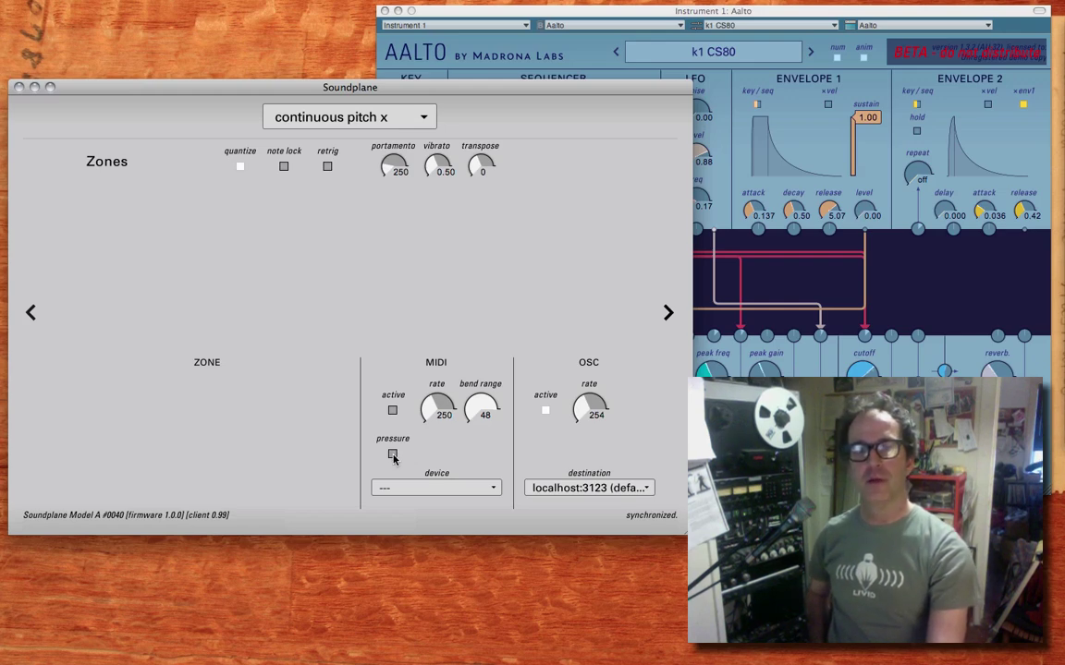
pyautogui.click(545, 410)
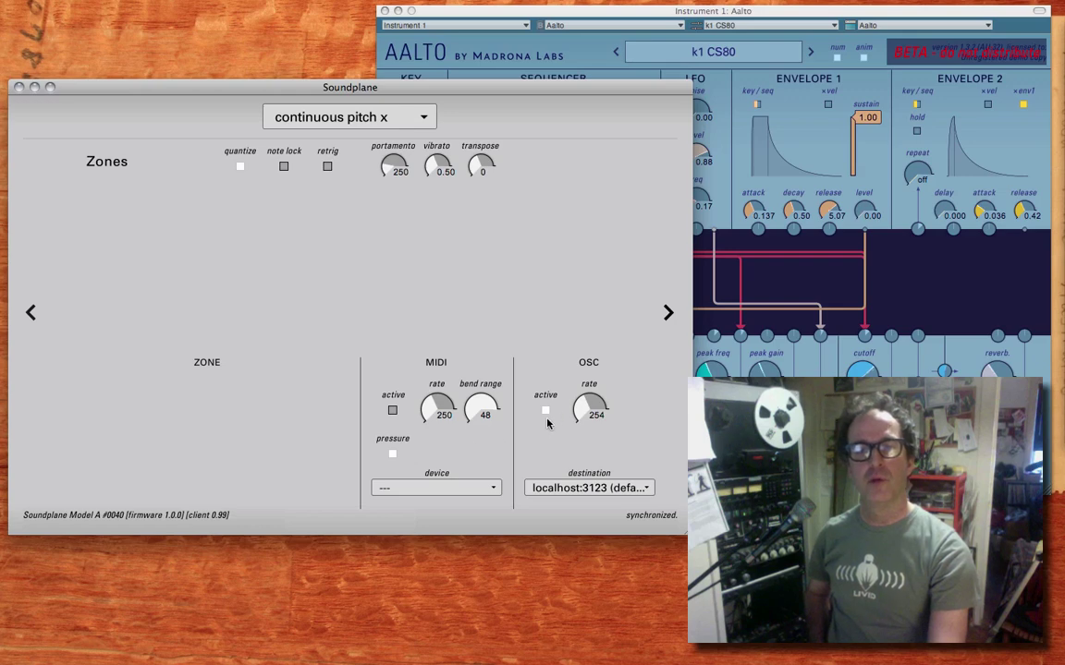
pyautogui.click(393, 410)
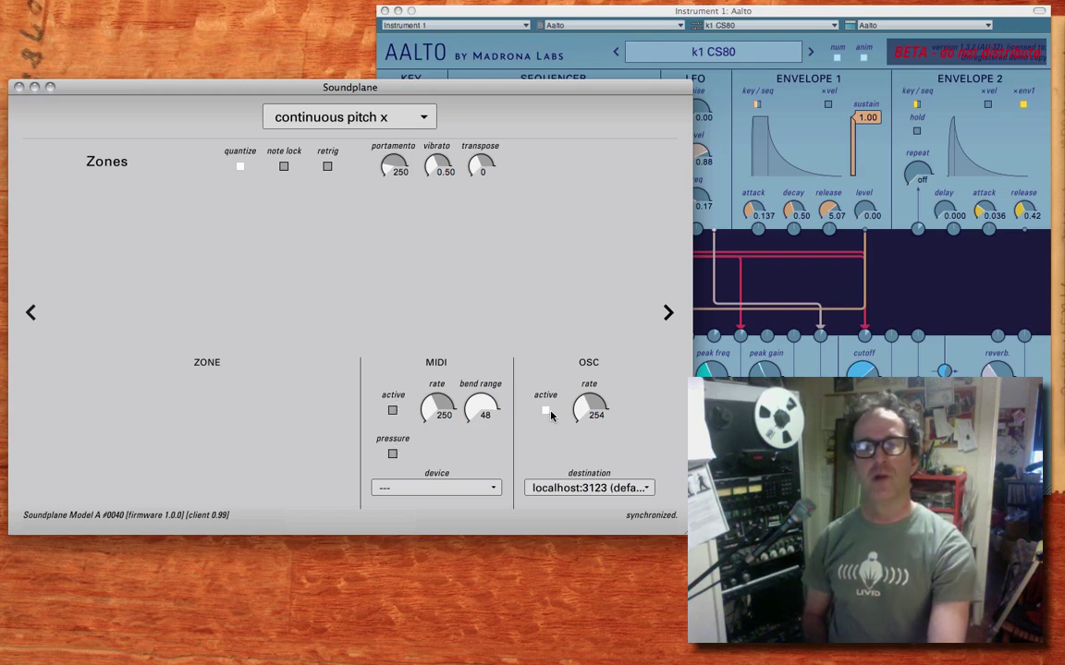
# Switch to the Expert page, where hysteresis reads 0.06, bg filter 0.15 and template 0.110
pyautogui.click(668, 313)
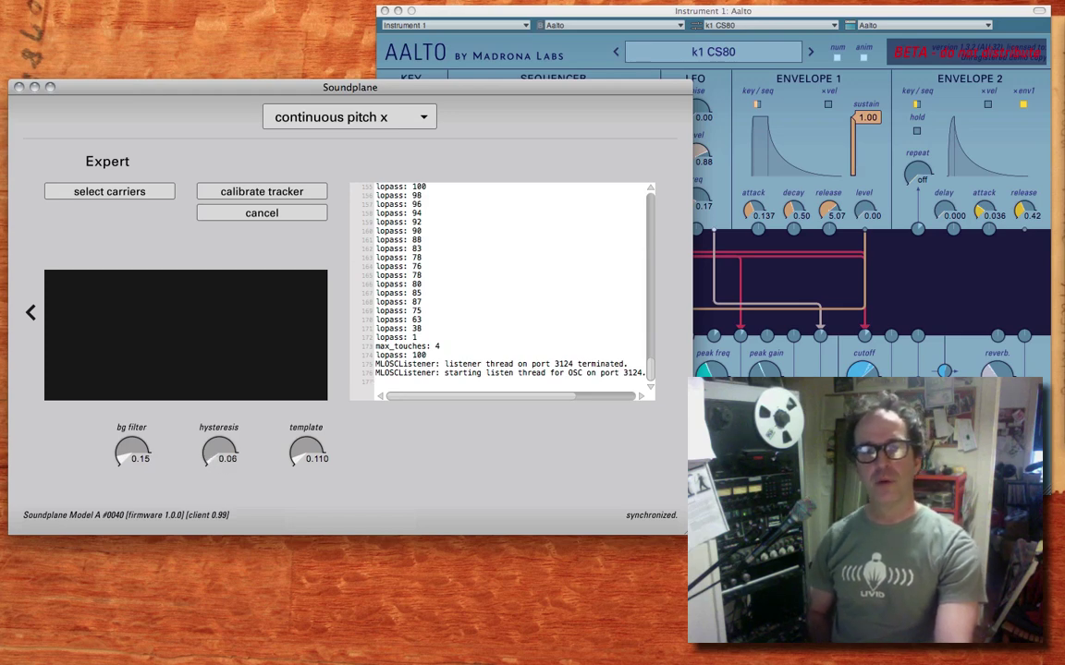
# Sweep hysteresis up to 1.00, settle it at 0.45, and choose the rows in fourths layout
pyautogui.moveTo(219, 451); pyautogui.dragTo(218, 439)
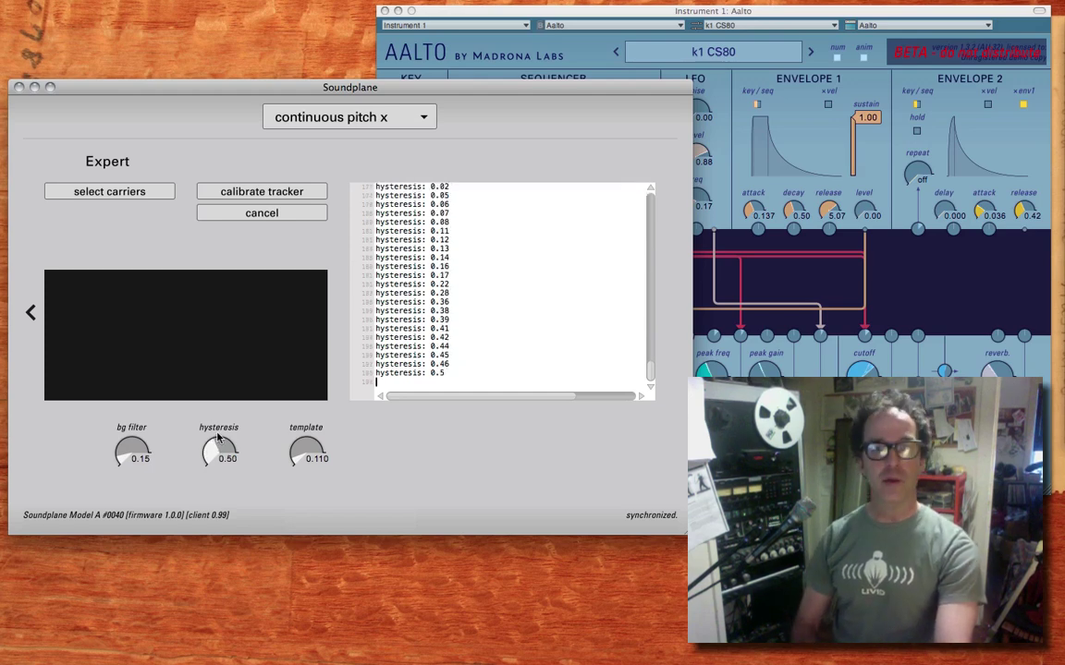
pyautogui.moveTo(219, 438); pyautogui.dragTo(232, 442)
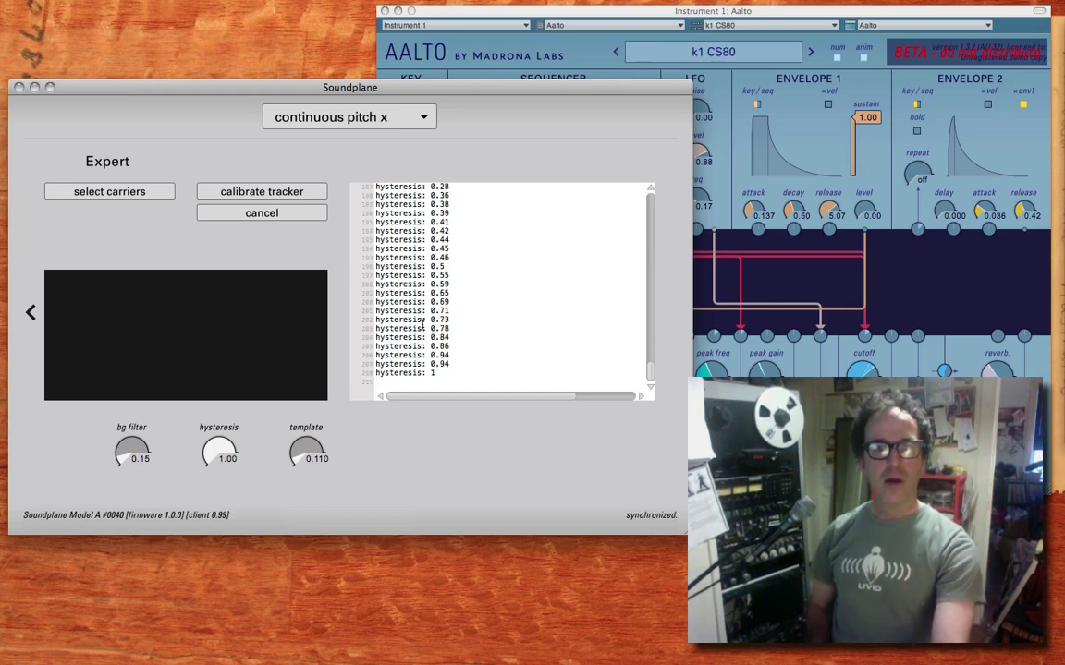
pyautogui.click(223, 449)
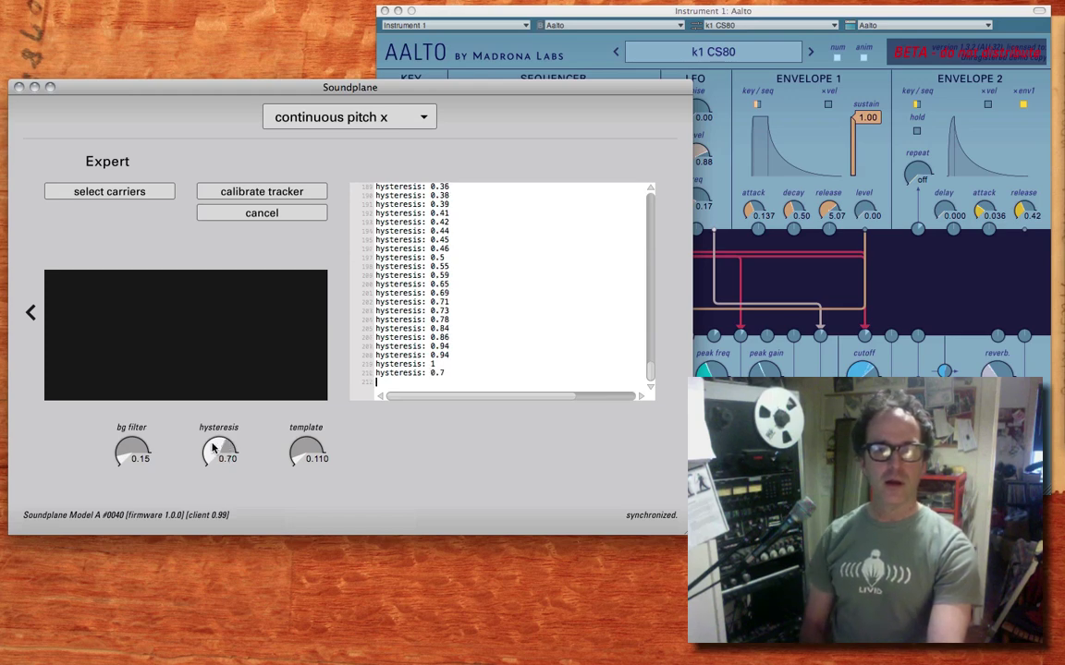
pyautogui.click(212, 448)
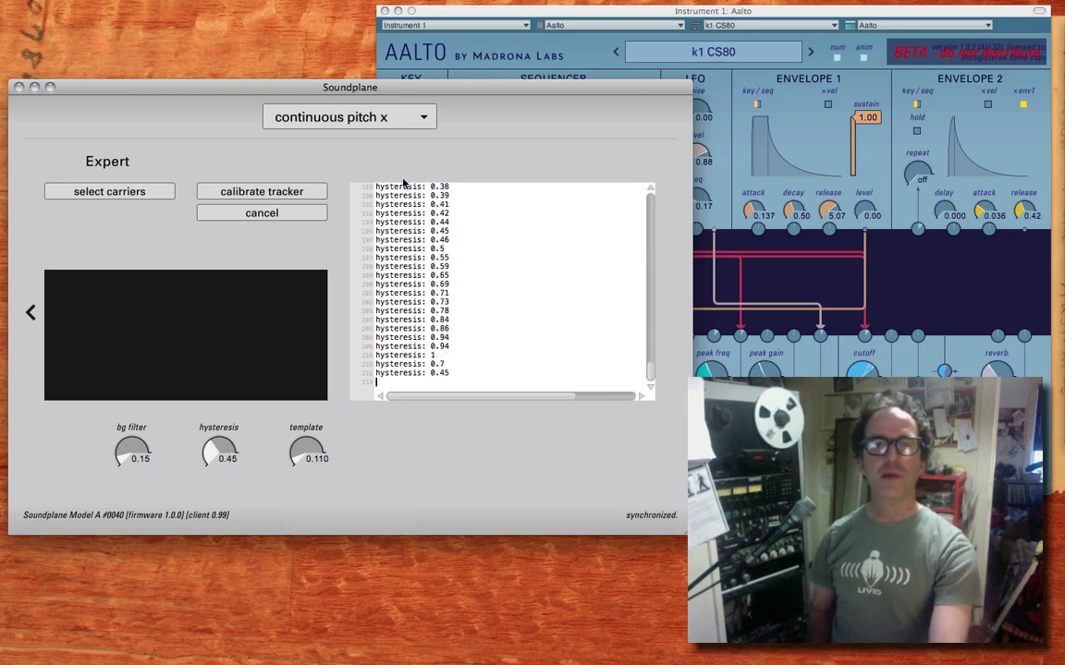
pyautogui.click(405, 121)
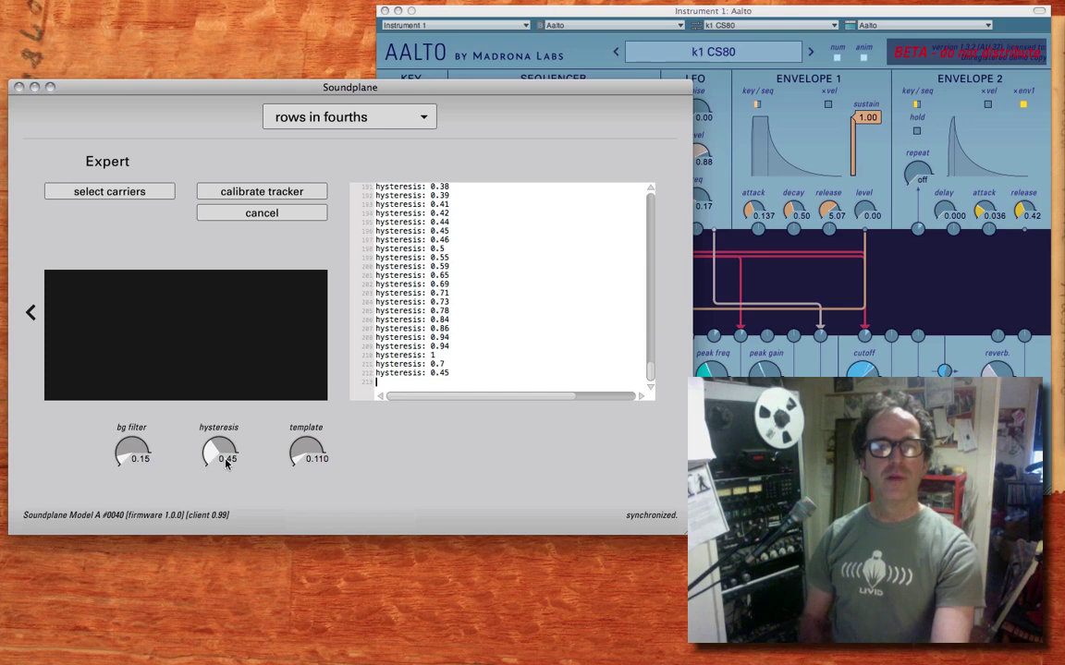
# Drag hysteresis back up from 0.45 to its maximum of 1.00
pyautogui.moveTo(206, 420); pyautogui.dragTo(200, 395)
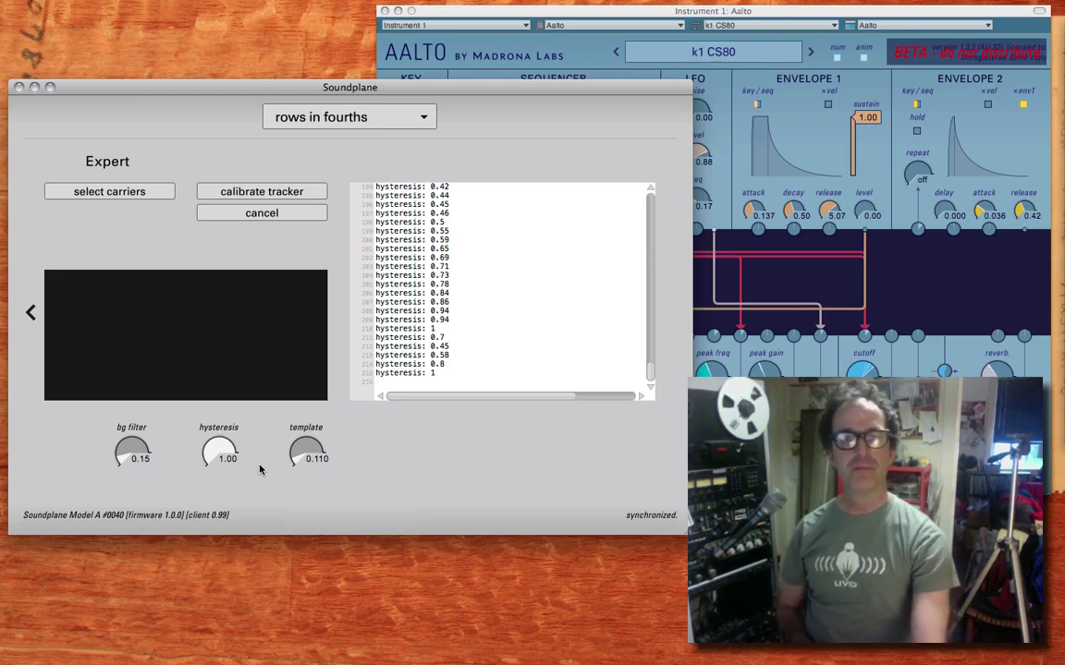
# Reset hysteresis to 0.50 and raise the template threshold from 0.110 to 0.434
pyautogui.doubleClick(220, 464)
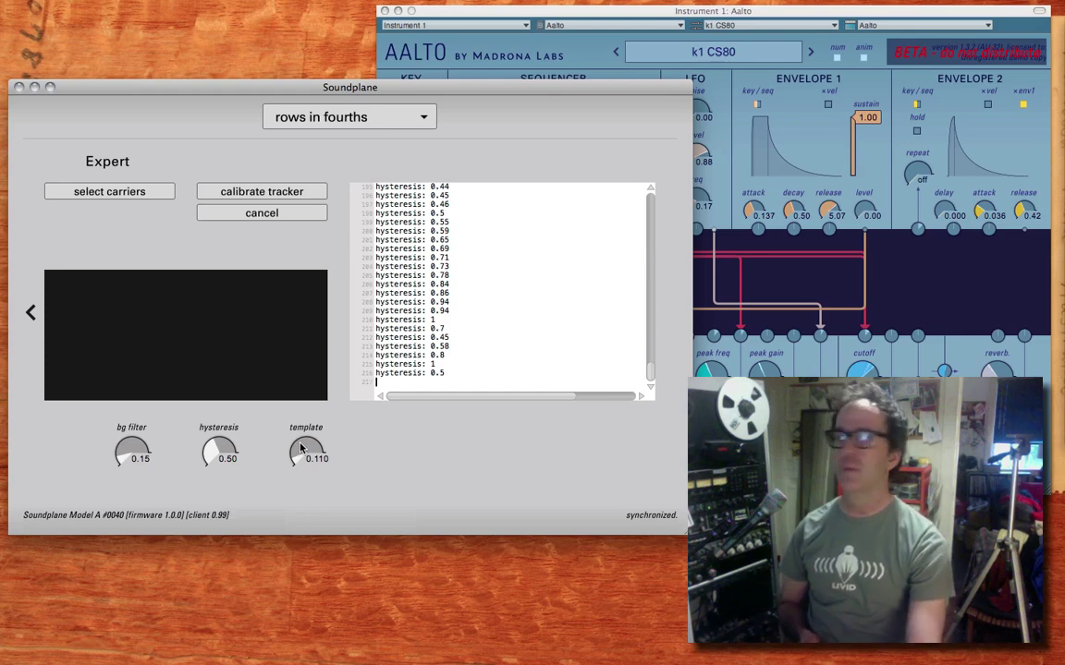
pyautogui.moveTo(302, 451); pyautogui.dragTo(298, 448)
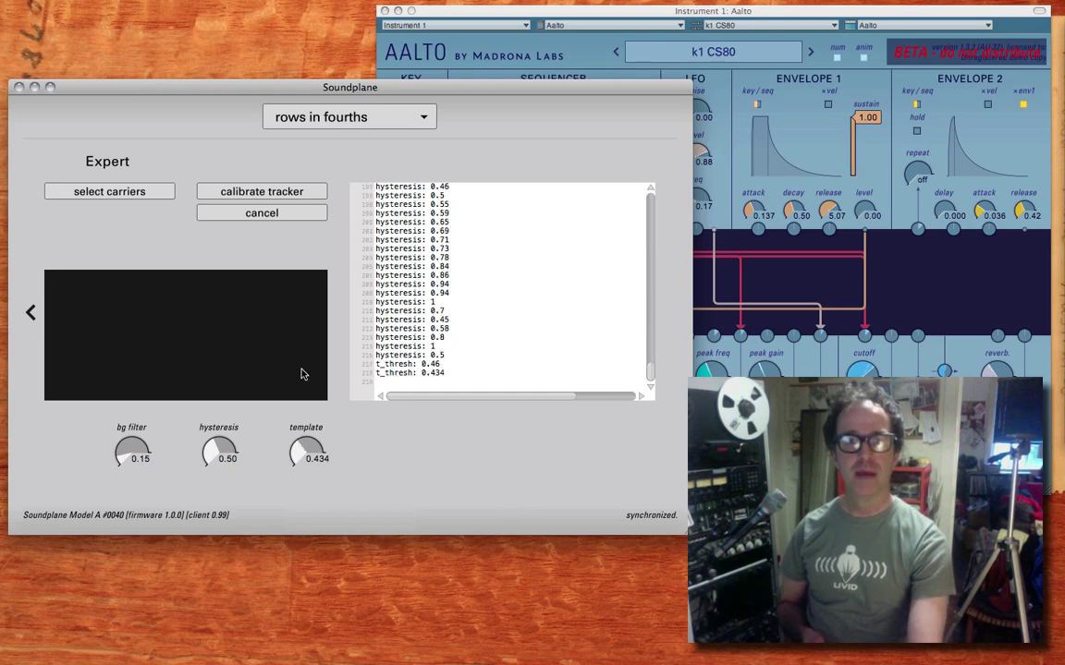
# Return from Expert through the Zones page to the Touches page with four touch rows
pyautogui.click(30, 314)
pyautogui.click(31, 313)
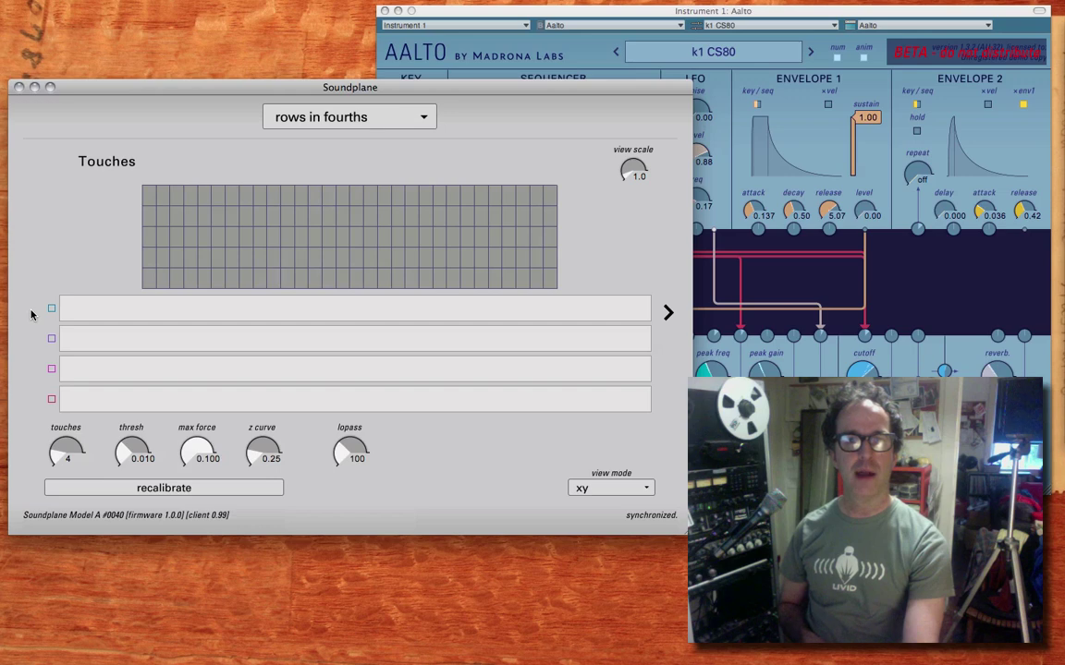